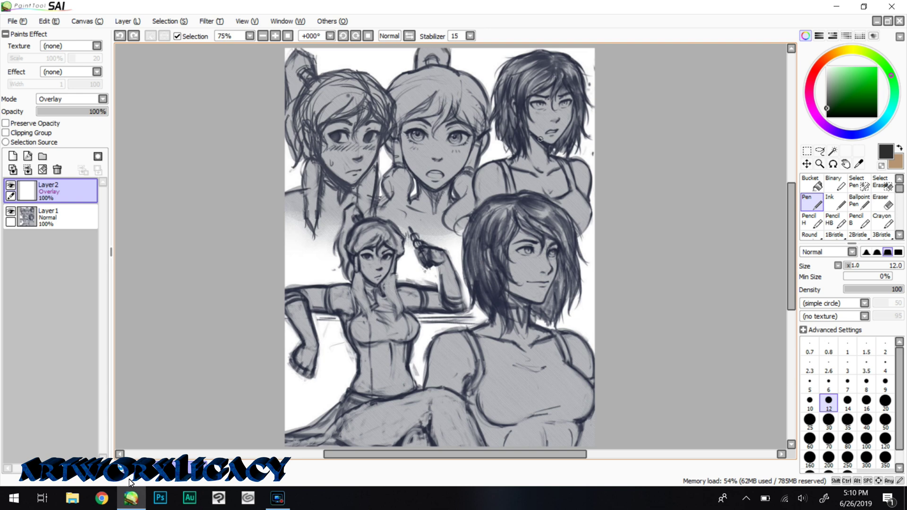
Step: Examine the short-haired woman's portrait at the canvas's upper right, checking the sketch on Layer1 by toggling its visibility
scroll(540, 139, "up", 4)
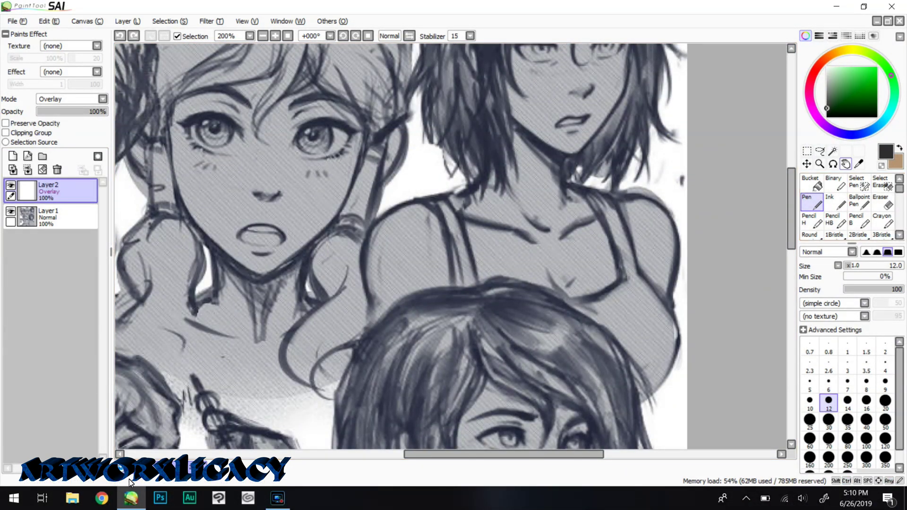
left_click(846, 163)
left_click_drag(522, 161, 463, 282)
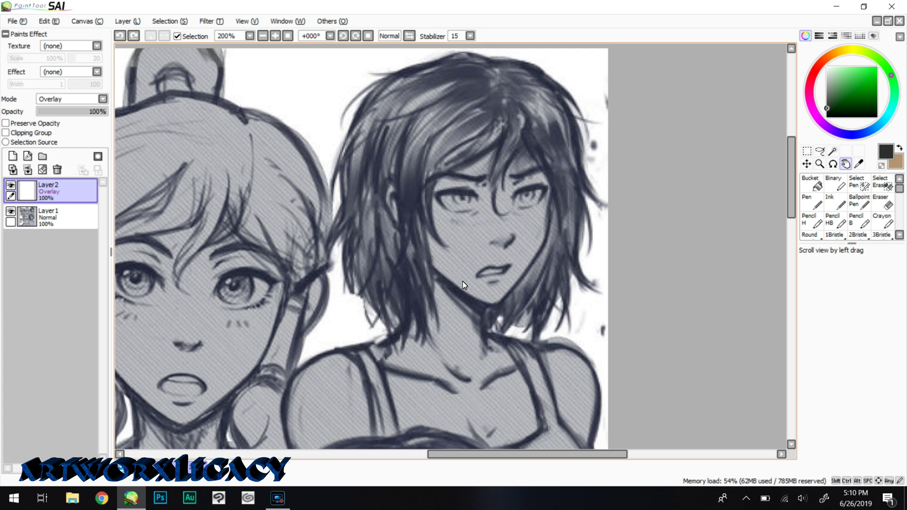
left_click(58, 215)
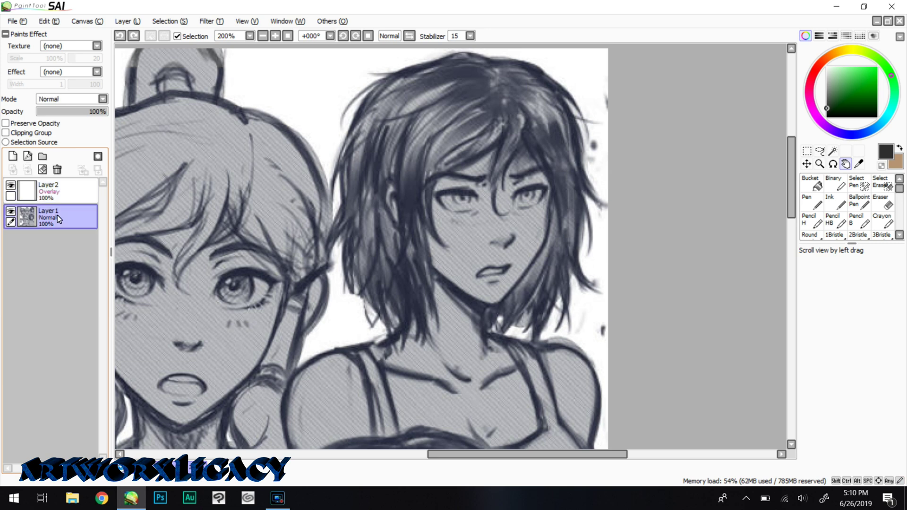
left_click(10, 212)
left_click(10, 212)
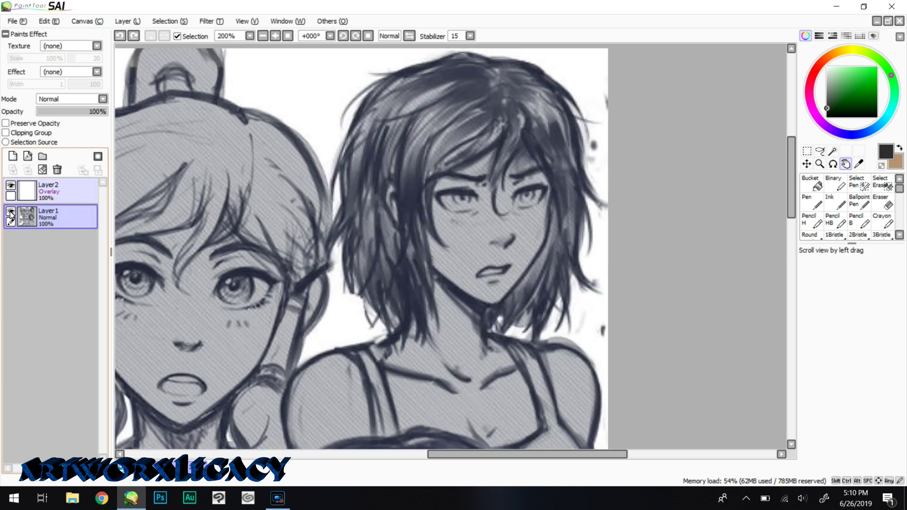
left_click(52, 193)
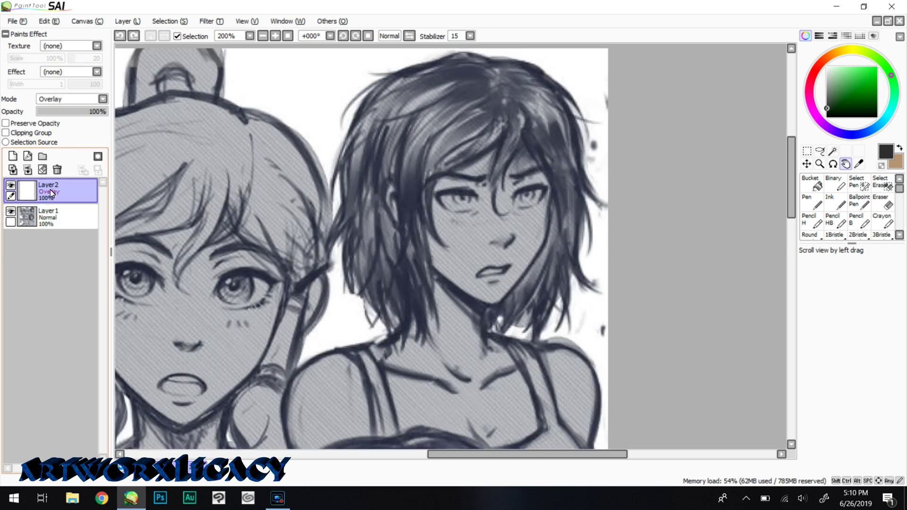
Step: Try the Luminosity and Multiply blending modes on Layer2 and return it to Overlay
left_click(99, 101)
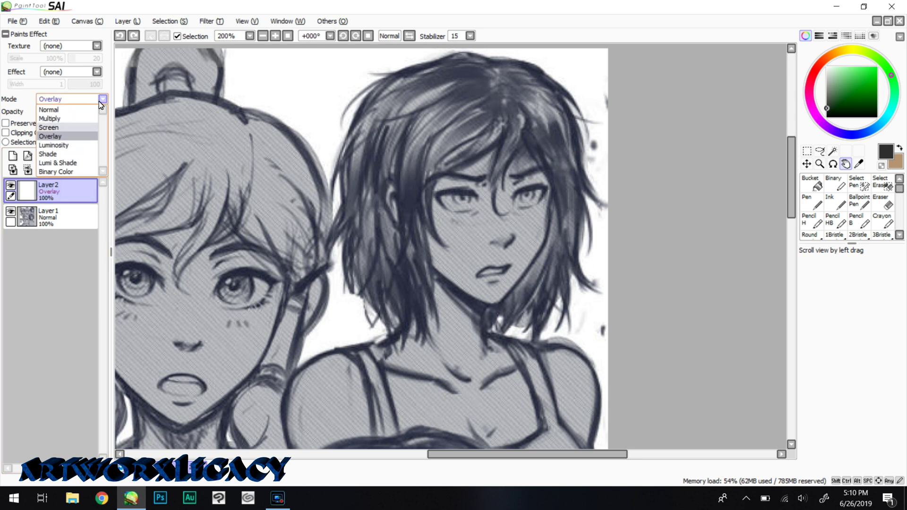
left_click(56, 144)
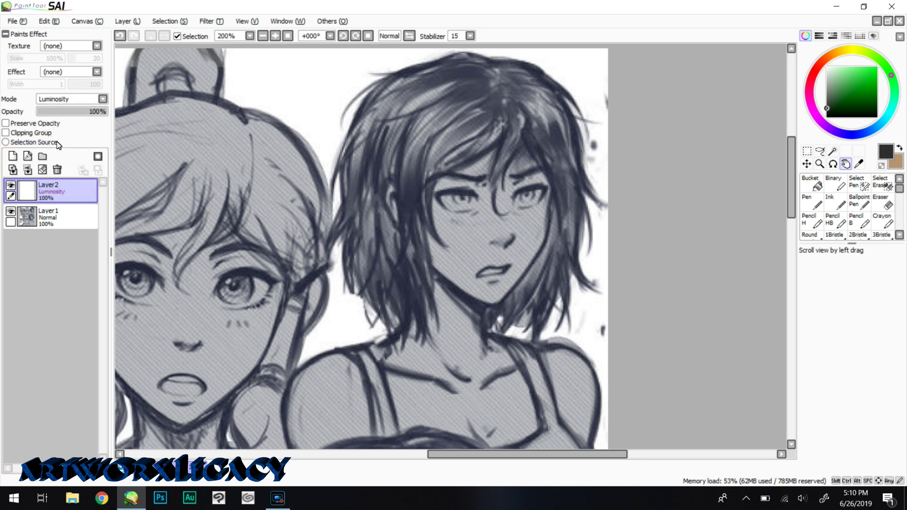
left_click(82, 98)
left_click(63, 118)
left_click(75, 98)
left_click(61, 136)
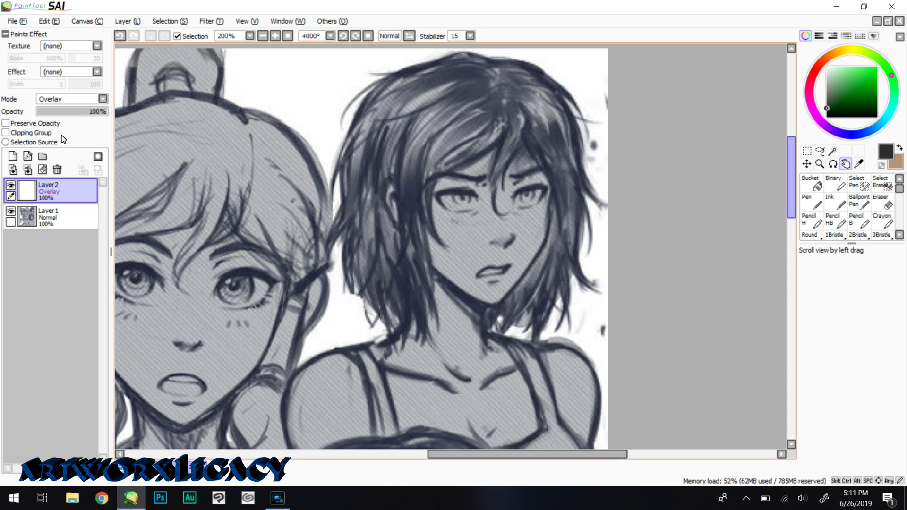
Step: Set up the Pen at size 20 with a near-black colour for painting on Layer2
left_click(827, 113)
left_click(827, 113)
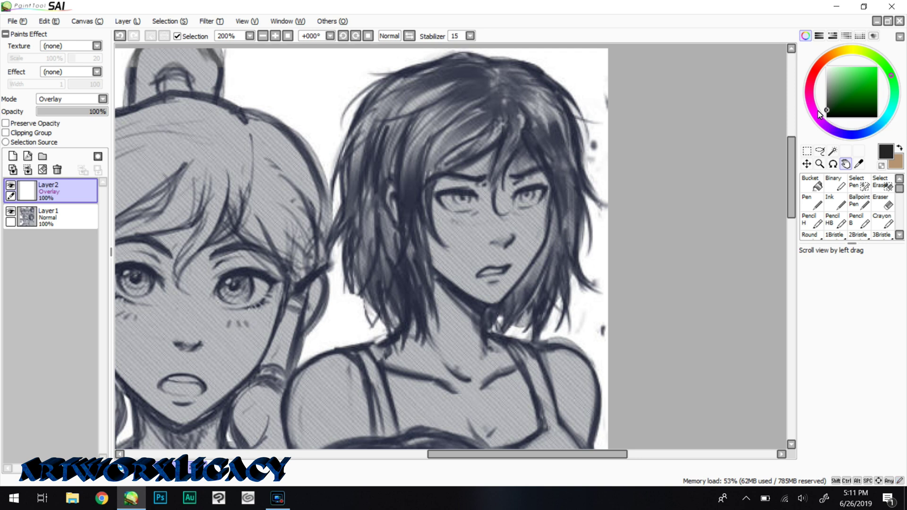
left_click(815, 206)
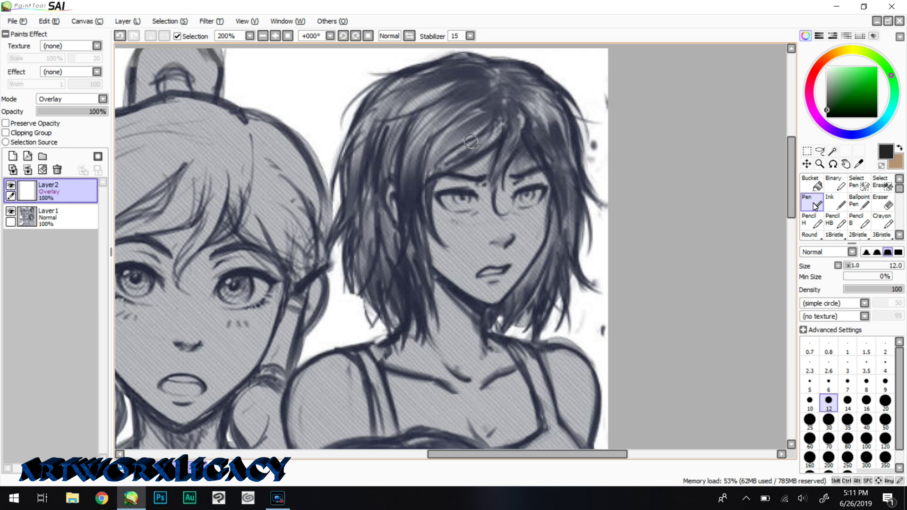
left_click(885, 402)
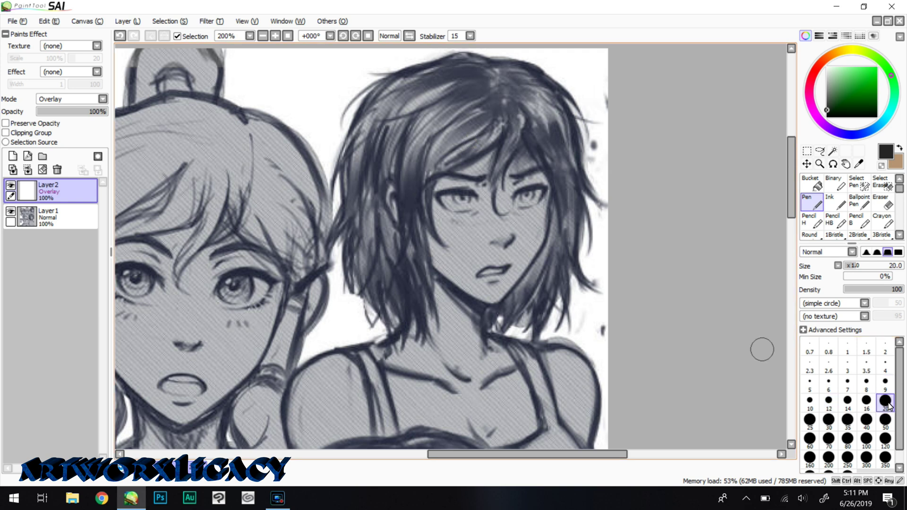
Step: Try near-black and lighter grey Pen strokes over the left side of the short-haired woman's hair, undoing each test
mouse_move(455, 118)
left_mouse_down()
mouse_move(419, 203)
mouse_move(422, 245)
mouse_move(435, 239)
mouse_move(420, 286)
mouse_move(406, 195)
mouse_move(380, 190)
mouse_move(357, 204)
mouse_move(333, 165)
mouse_move(327, 246)
mouse_move(352, 284)
mouse_move(375, 265)
left_mouse_up()
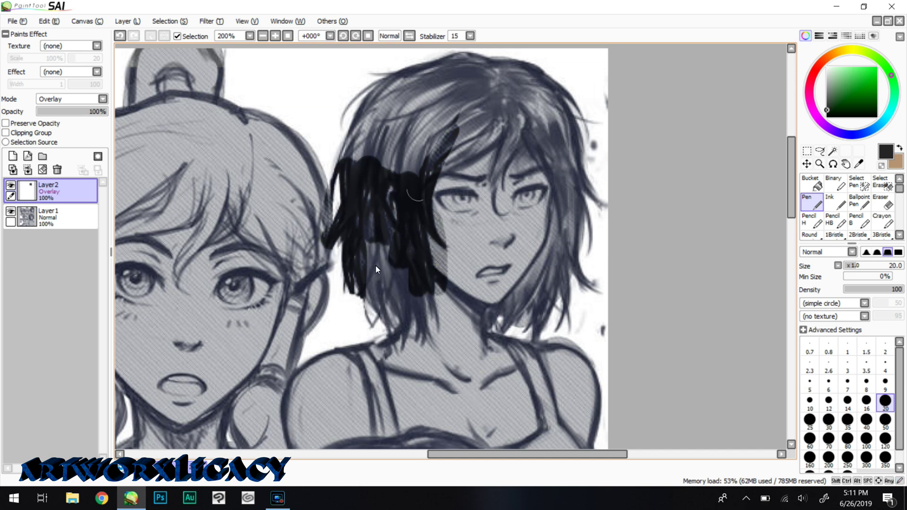
key("ctrl+z")
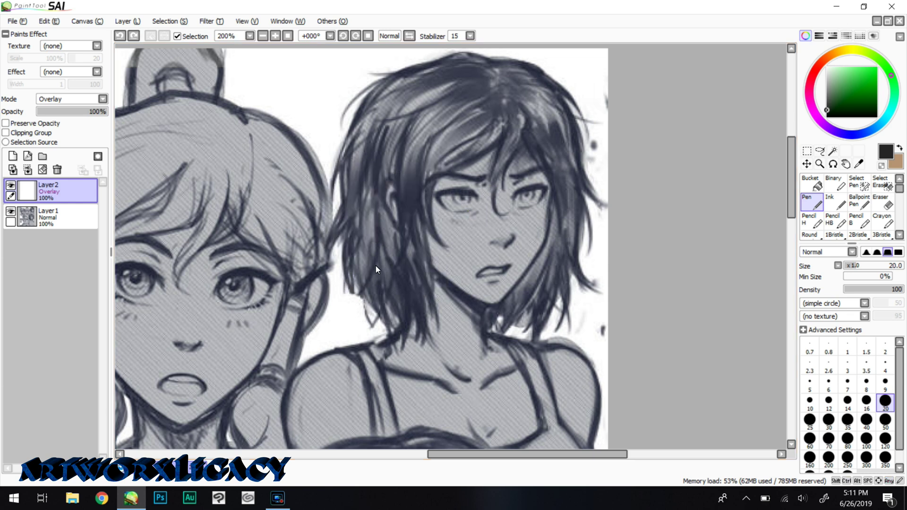
left_click_drag(827, 110, 828, 100)
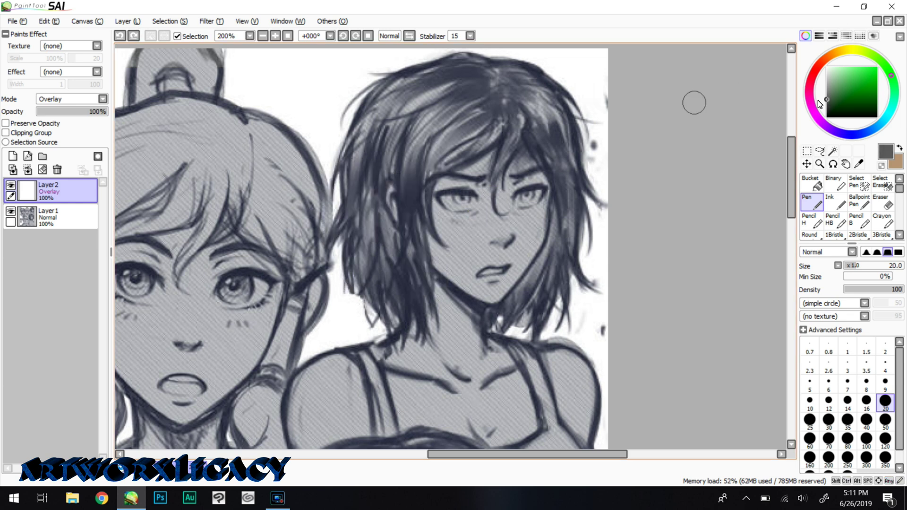
mouse_move(404, 171)
left_mouse_down()
mouse_move(406, 218)
mouse_move(430, 236)
mouse_move(402, 146)
mouse_move(354, 180)
mouse_move(350, 122)
mouse_move(368, 189)
left_mouse_up()
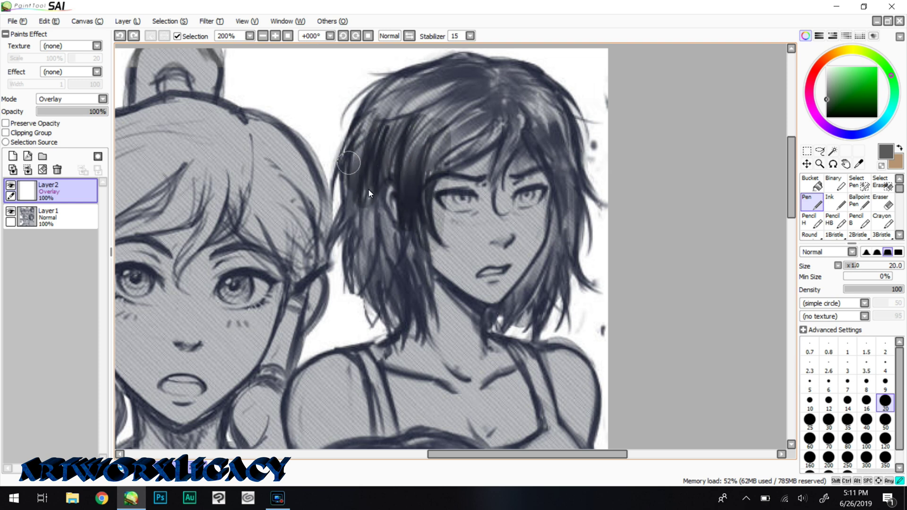
key("ctrl+z")
left_click(827, 101)
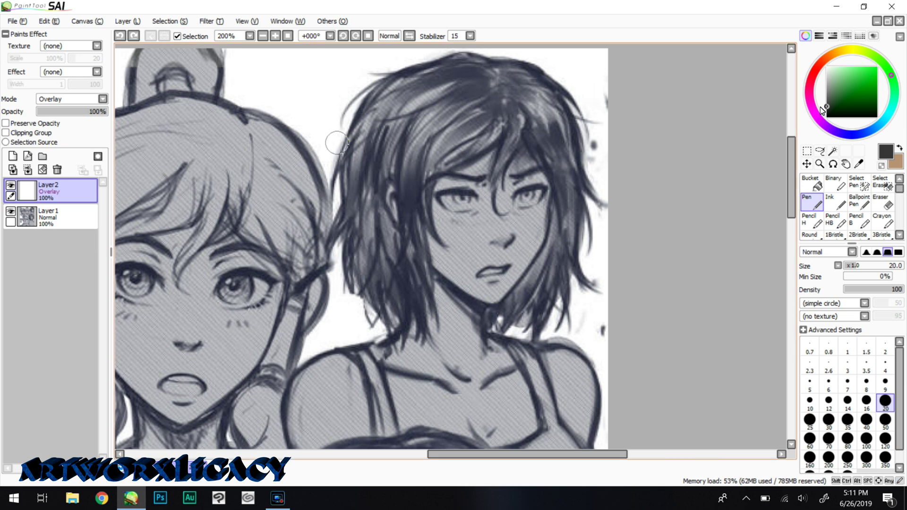
mouse_move(428, 144)
left_mouse_down()
mouse_move(408, 204)
mouse_move(402, 196)
mouse_move(410, 213)
mouse_move(411, 164)
mouse_move(399, 185)
mouse_move(383, 196)
left_mouse_up()
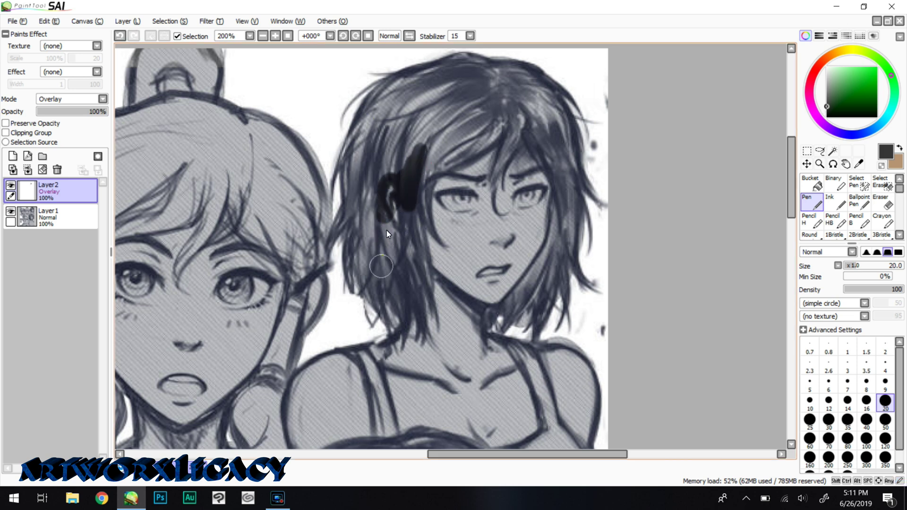
key("ctrl+z")
key("ctrl+z")
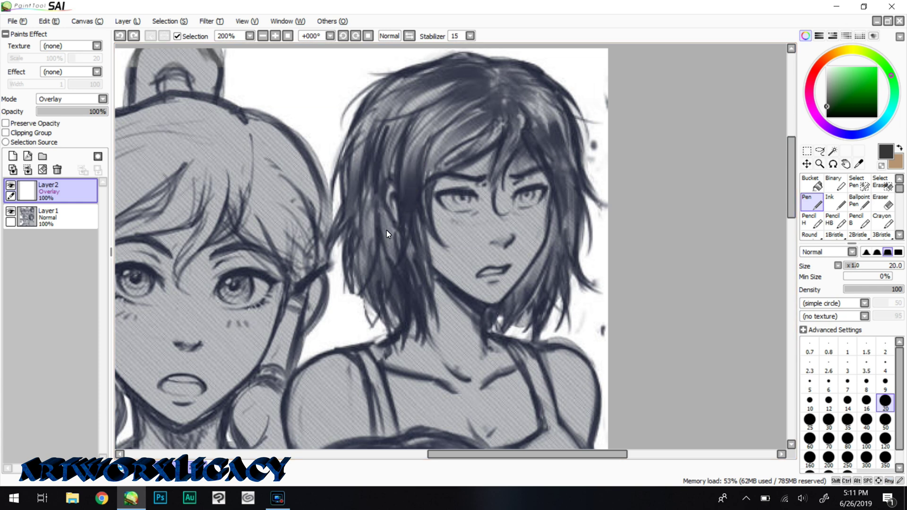
Step: Paint the short-haired woman's hair on Layer2 with a medium-dark grey, covering the crown, bangs and both sides
left_click(828, 105)
mouse_move(413, 185)
left_mouse_down()
mouse_move(412, 166)
mouse_move(389, 184)
mouse_move(384, 172)
mouse_move(348, 208)
mouse_move(327, 264)
mouse_move(349, 237)
mouse_move(353, 270)
mouse_move(363, 262)
mouse_move(373, 202)
mouse_move(392, 315)
mouse_move(382, 321)
mouse_move(369, 311)
mouse_move(381, 330)
mouse_move(398, 315)
mouse_move(400, 326)
mouse_move(427, 315)
mouse_move(419, 228)
mouse_move(408, 260)
mouse_move(384, 215)
mouse_move(384, 155)
mouse_move(366, 158)
mouse_move(363, 146)
mouse_move(352, 158)
mouse_move(371, 111)
mouse_move(414, 102)
mouse_move(453, 116)
mouse_move(424, 188)
mouse_move(424, 222)
mouse_move(437, 248)
mouse_move(439, 162)
mouse_move(416, 138)
mouse_move(422, 116)
mouse_move(387, 119)
mouse_move(379, 98)
mouse_move(470, 76)
mouse_move(476, 64)
mouse_move(482, 77)
mouse_move(509, 85)
mouse_move(485, 142)
mouse_move(515, 99)
mouse_move(493, 92)
mouse_move(493, 75)
mouse_move(504, 109)
mouse_move(518, 111)
mouse_move(523, 87)
mouse_move(544, 86)
mouse_move(562, 125)
mouse_move(552, 145)
mouse_move(551, 200)
mouse_move(579, 208)
mouse_move(592, 234)
mouse_move(543, 255)
mouse_move(517, 307)
mouse_move(501, 294)
mouse_move(560, 295)
mouse_move(581, 283)
mouse_move(544, 227)
mouse_move(533, 280)
left_mouse_up()
mouse_move(390, 136)
left_mouse_down()
mouse_move(400, 297)
mouse_move(391, 314)
mouse_move(343, 181)
mouse_move(362, 145)
left_mouse_up()
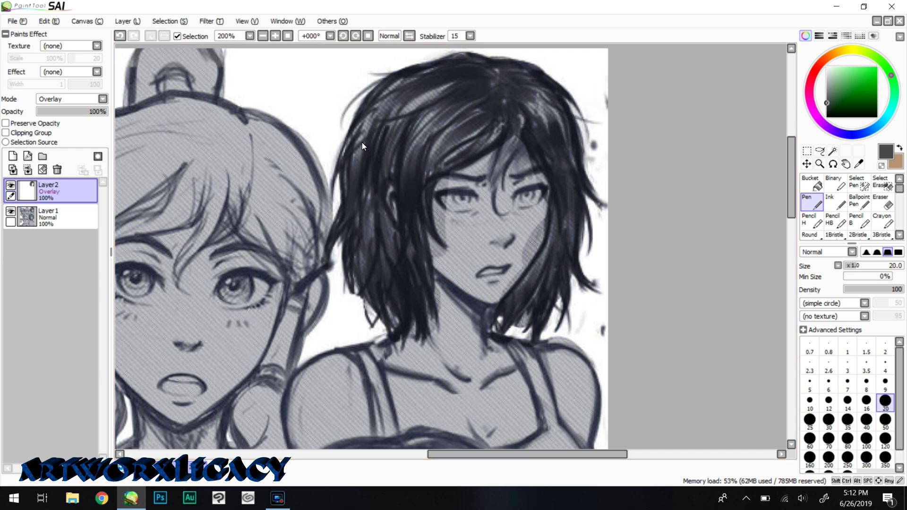
Step: Make tan the active colour and add a new layer above Layer2 in Overlay mode for the skin
left_click(900, 149)
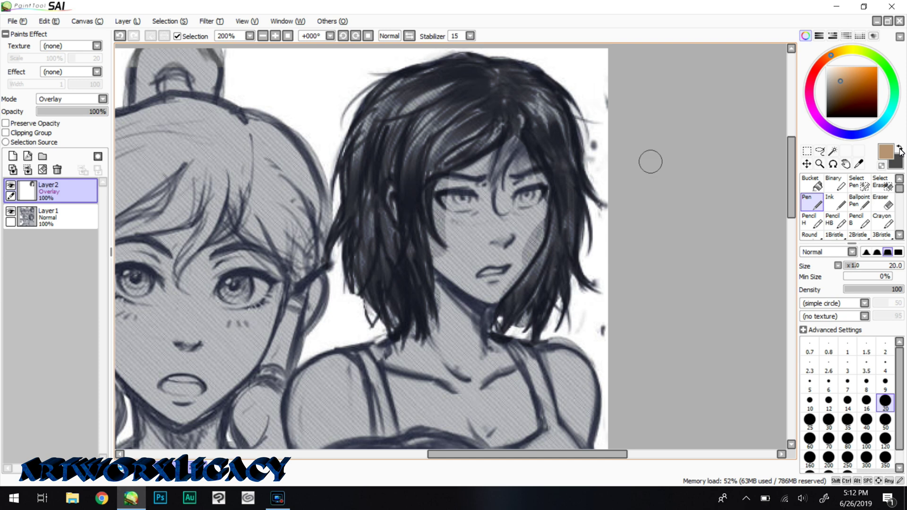
left_click(11, 159)
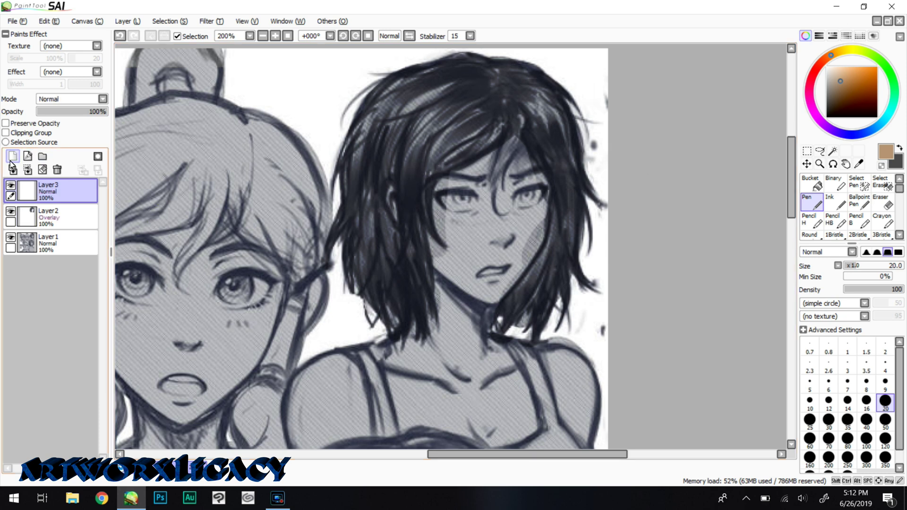
left_click(99, 99)
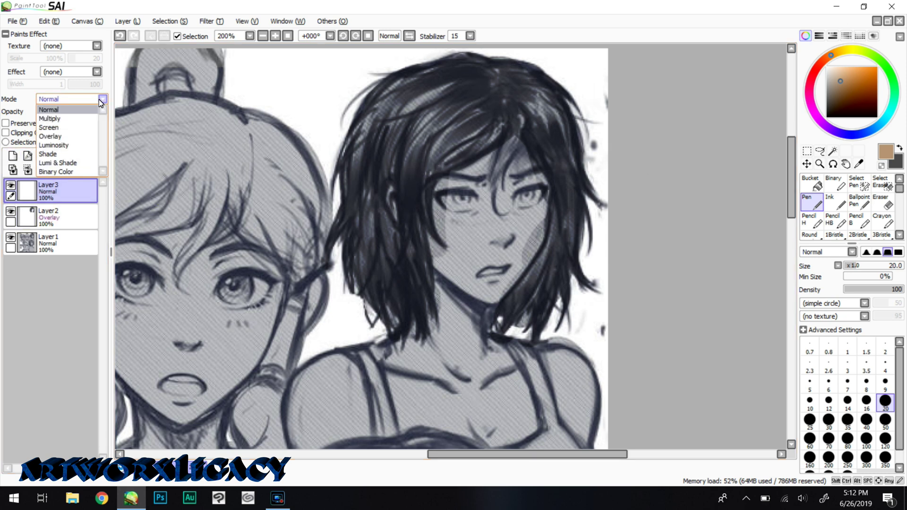
left_click(66, 137)
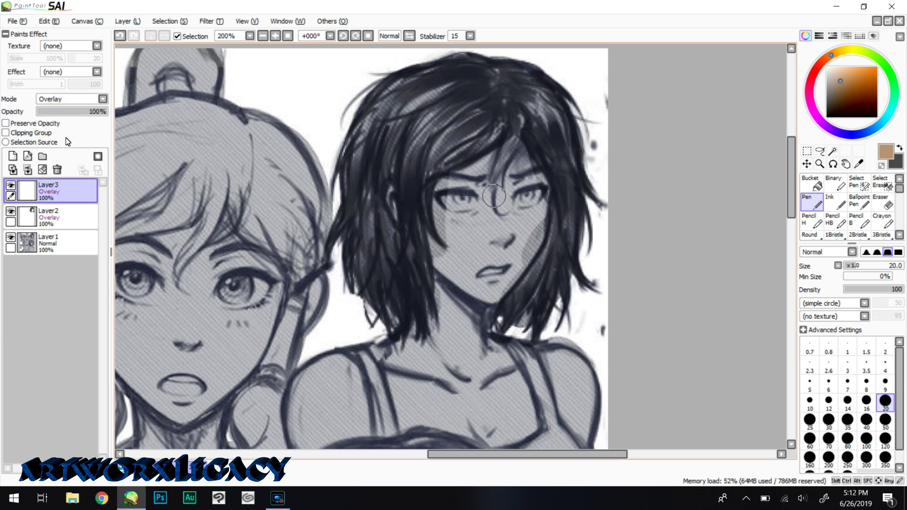
Step: Try tan skin strokes on the woman's cheek with Layer3 above and below Layer2, undoing each stroke and restoring the layer order
left_click_drag(447, 220, 454, 195)
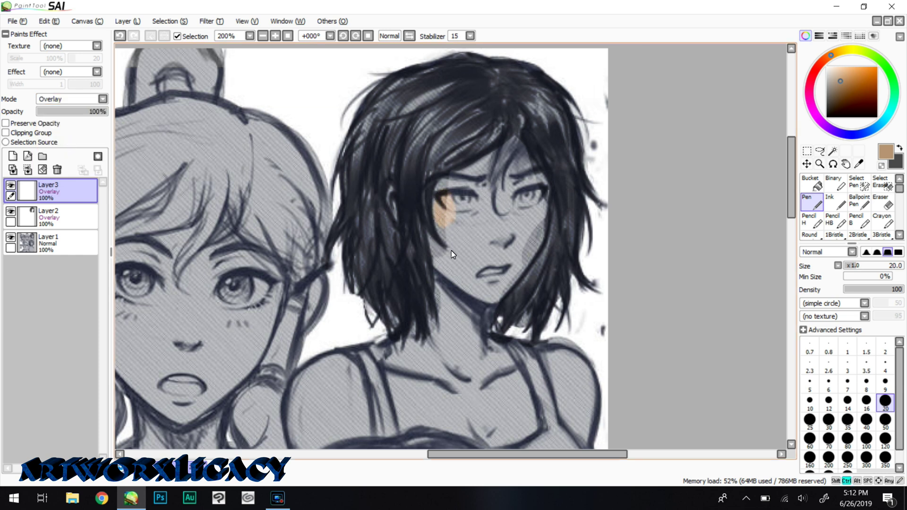
key("ctrl+z")
left_click_drag(55, 189, 55, 224)
left_click_drag(452, 196, 447, 234)
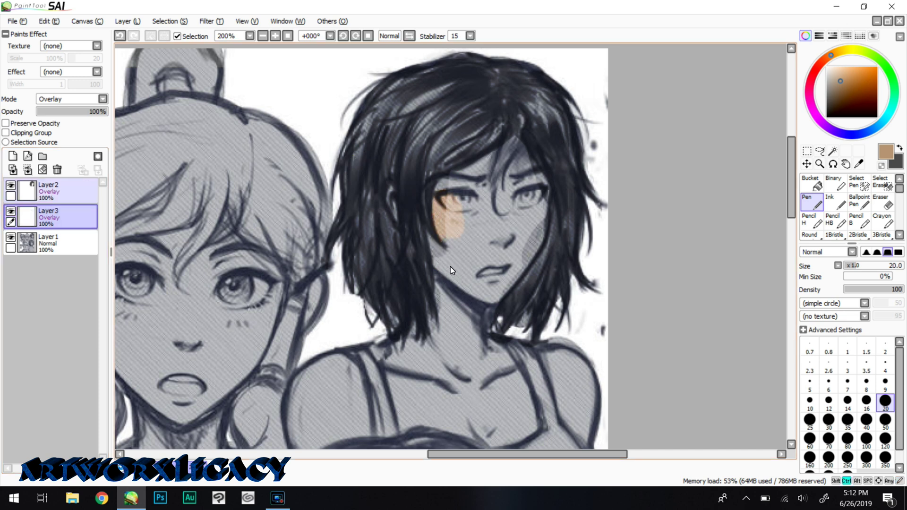
key("ctrl+z")
left_click_drag(56, 216, 59, 182)
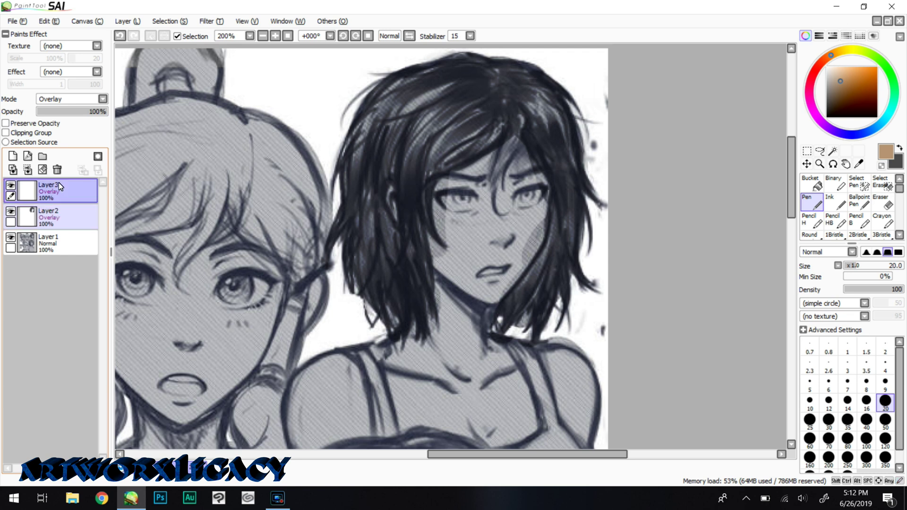
mouse_move(453, 217)
left_mouse_down()
mouse_move(441, 190)
mouse_move(453, 259)
left_mouse_up()
key("ctrl+z")
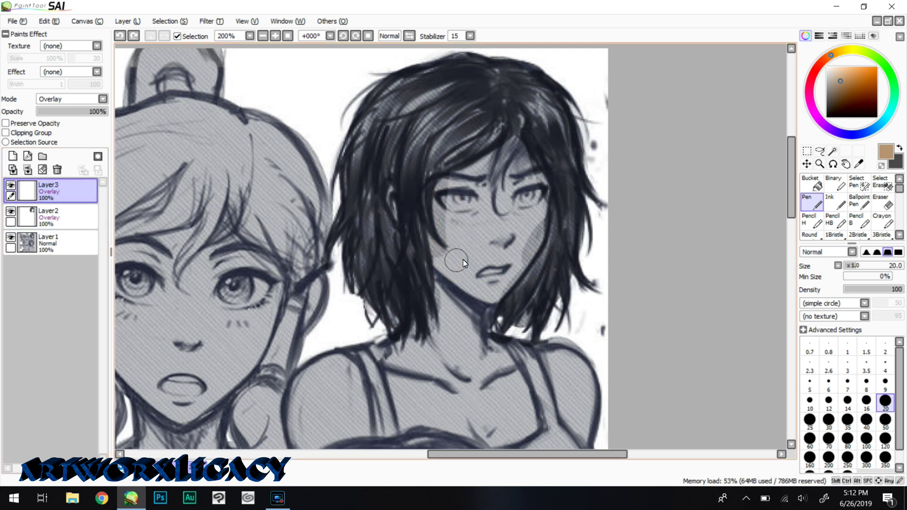
Step: Erase the hair colour spilling onto the woman's face on Layer2 with the Eraser at size 9
left_click(49, 219)
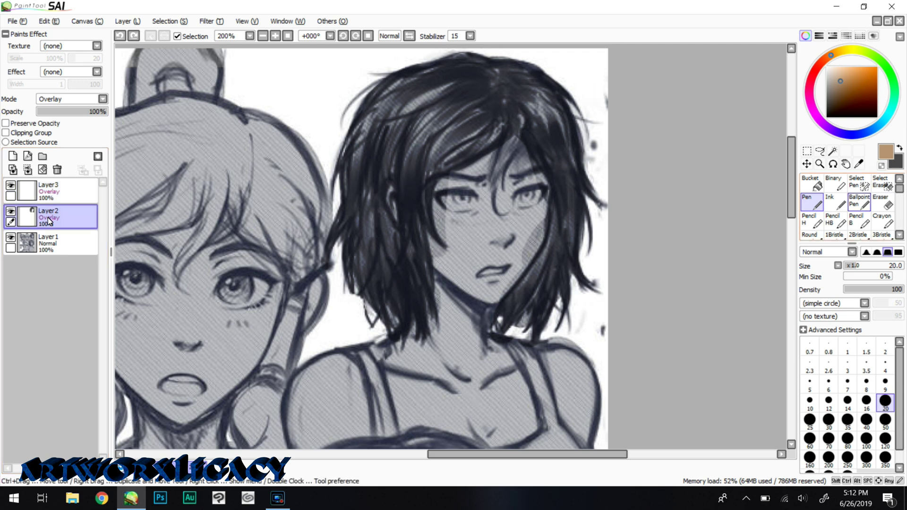
left_click(888, 205)
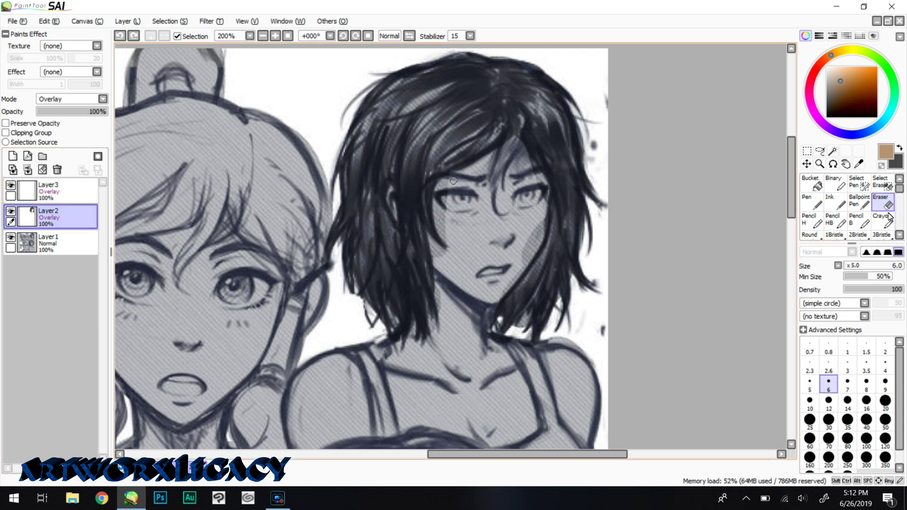
left_click(887, 385)
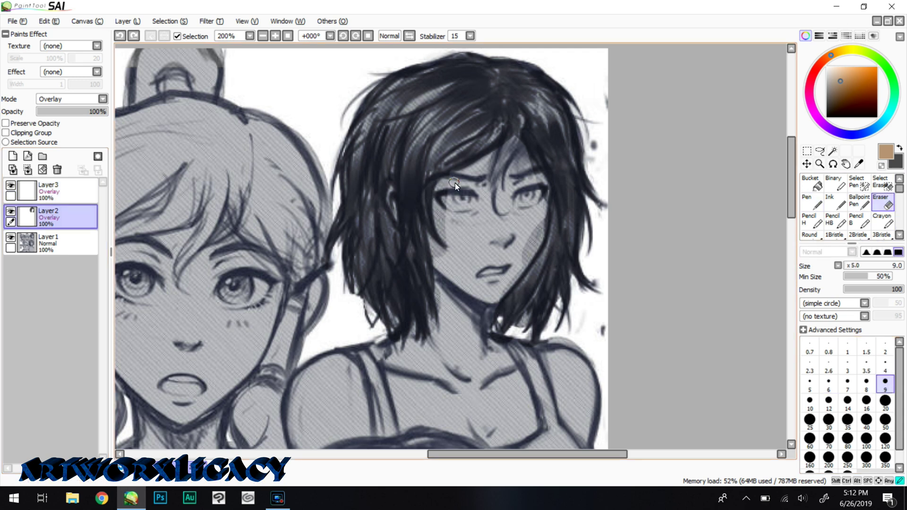
mouse_move(439, 213)
left_mouse_down()
mouse_move(452, 262)
mouse_move(436, 255)
mouse_move(460, 251)
left_mouse_up()
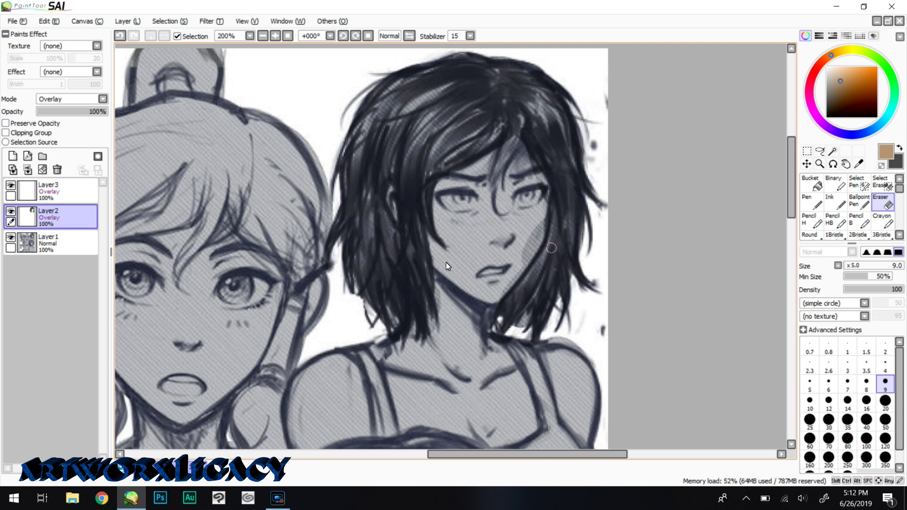
left_click_drag(521, 256, 529, 258)
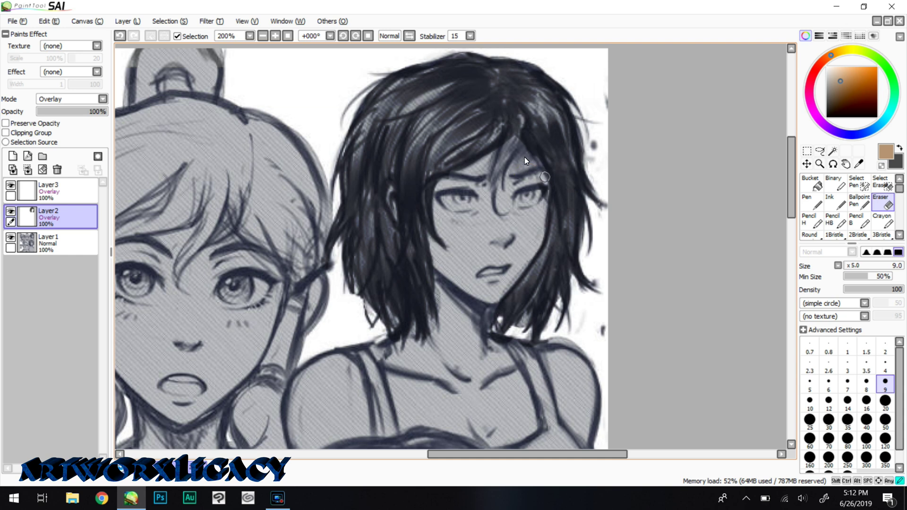
key("ctrl+z")
left_click_drag(535, 172, 543, 215)
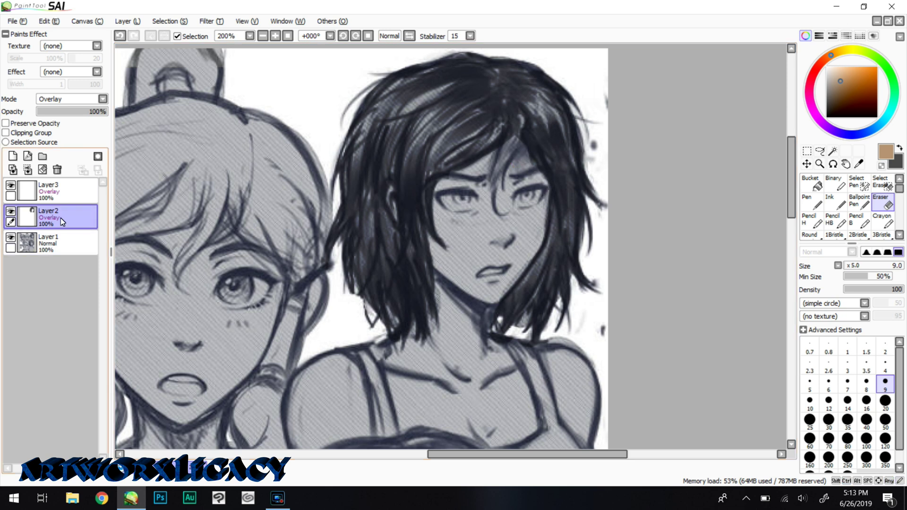
Step: Touch up the hair strands above the woman's forehead on Layer2 in dark grey with the Pen at size 20
left_click(900, 148)
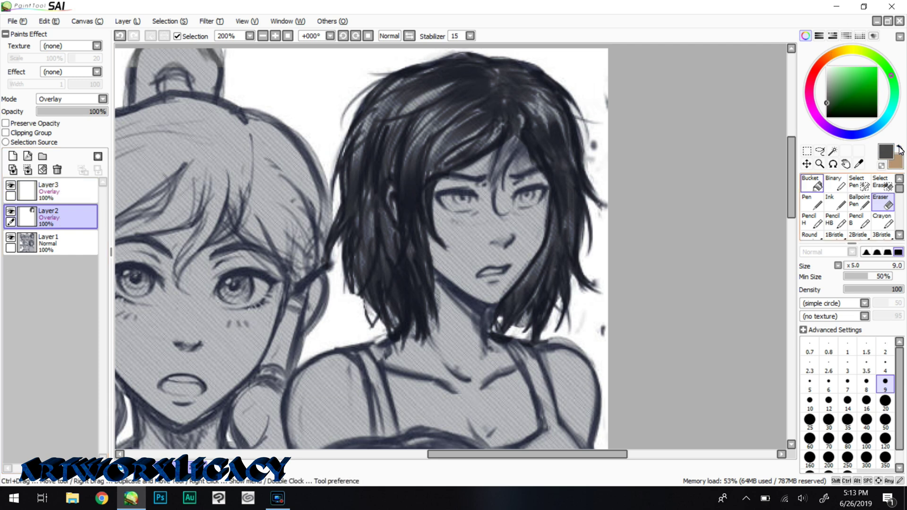
left_click(812, 202)
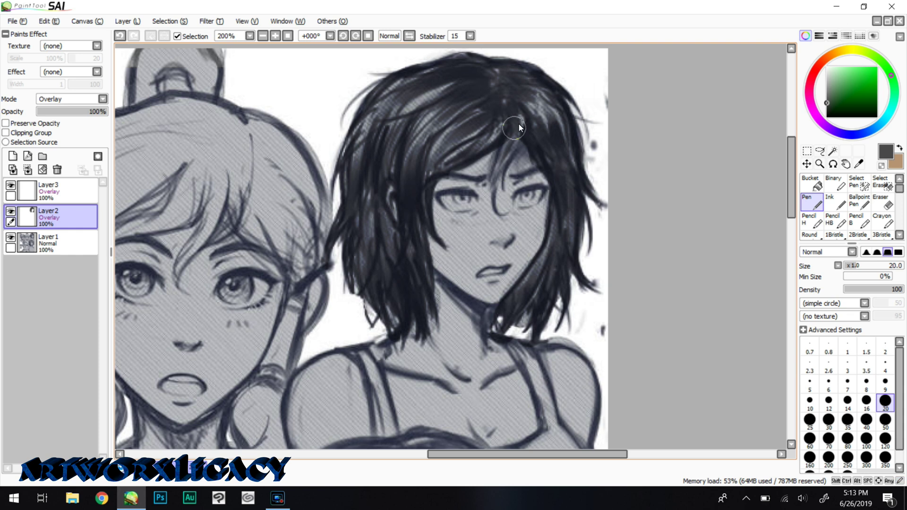
left_click_drag(512, 144, 517, 148)
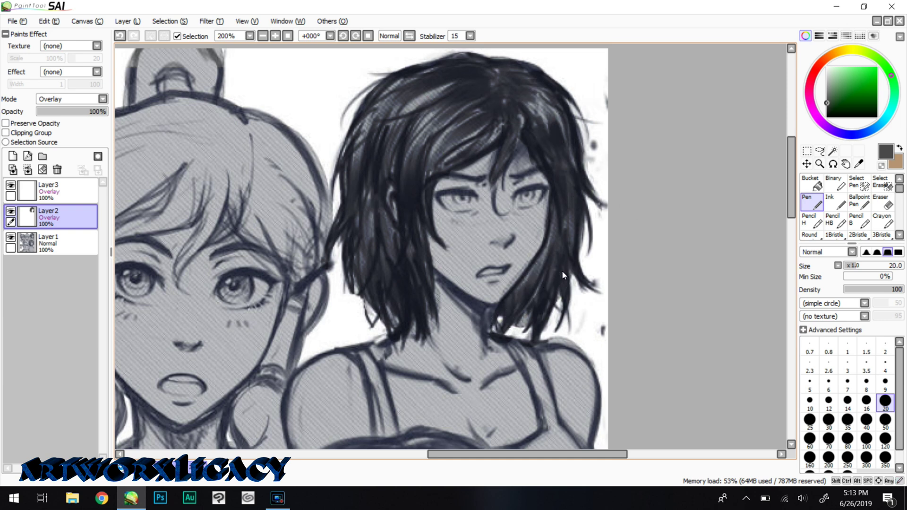
Step: Paint the woman's face, neck and upper chest tan on Layer3 with the Pen at size 20
left_click(899, 150)
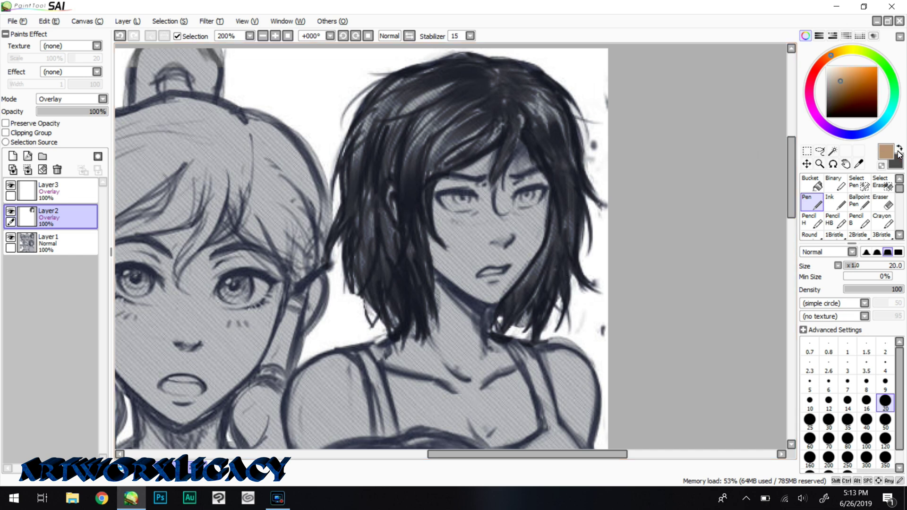
left_click(51, 194)
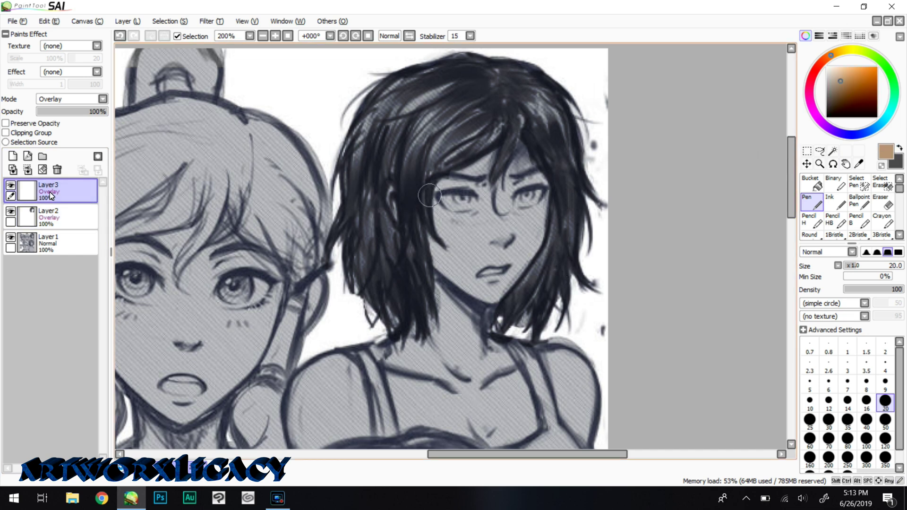
mouse_move(430, 234)
left_mouse_down()
mouse_move(440, 267)
mouse_move(461, 274)
mouse_move(441, 225)
mouse_move(476, 221)
mouse_move(453, 184)
mouse_move(438, 197)
mouse_move(447, 205)
mouse_move(485, 166)
mouse_move(472, 221)
mouse_move(494, 230)
mouse_move(524, 150)
mouse_move(535, 182)
mouse_move(534, 235)
mouse_move(478, 263)
mouse_move(472, 277)
mouse_move(464, 272)
mouse_move(485, 279)
mouse_move(510, 262)
mouse_move(493, 287)
mouse_move(532, 249)
mouse_move(508, 262)
left_mouse_up()
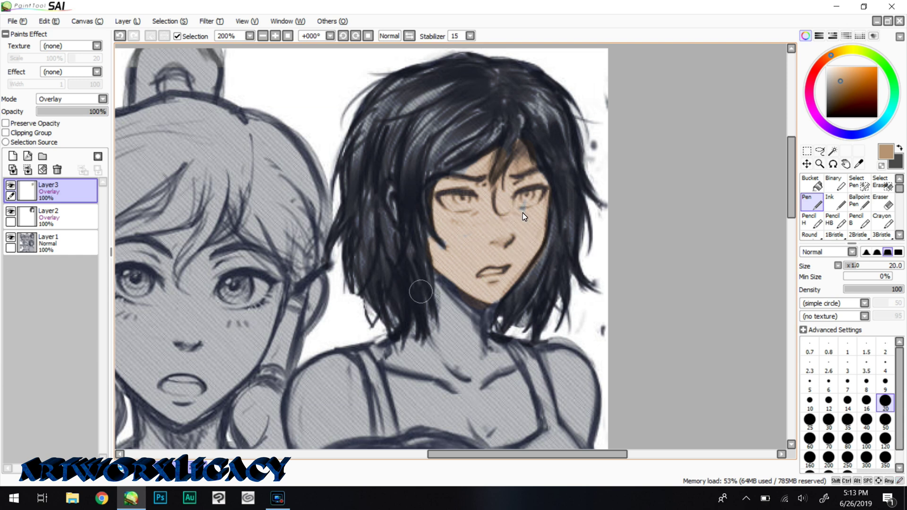
mouse_move(437, 305)
left_mouse_down()
mouse_move(473, 328)
mouse_move(472, 319)
mouse_move(459, 352)
mouse_move(431, 341)
mouse_move(416, 360)
mouse_move(407, 350)
mouse_move(386, 366)
mouse_move(381, 356)
mouse_move(410, 416)
mouse_move(404, 426)
mouse_move(402, 407)
mouse_move(419, 384)
mouse_move(474, 381)
mouse_move(525, 424)
mouse_move(511, 371)
mouse_move(491, 376)
left_mouse_up()
mouse_move(427, 331)
left_mouse_down()
mouse_move(430, 309)
mouse_move(422, 338)
left_mouse_up()
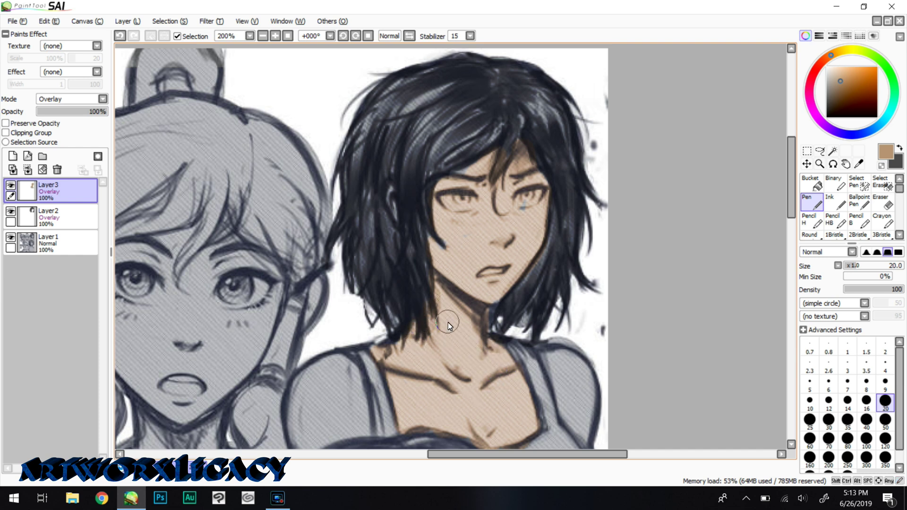
Step: Paint both of the woman's bare shoulders and upper arms tan on Layer3, leaving the top's straps uncoloured
left_click(564, 370)
mouse_move(557, 371)
left_mouse_down()
mouse_move(579, 430)
mouse_move(580, 368)
mouse_move(589, 365)
left_mouse_up()
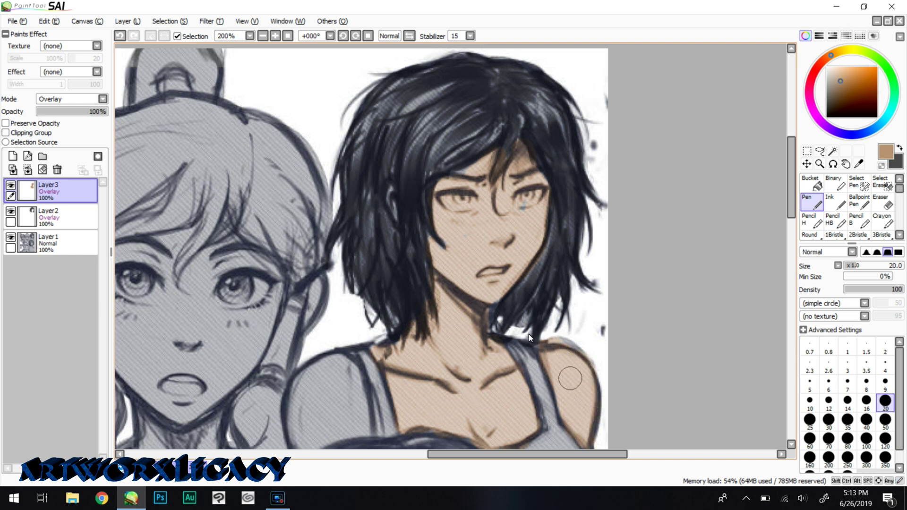
left_click(347, 374)
mouse_move(321, 382)
left_mouse_down()
mouse_move(295, 413)
mouse_move(294, 440)
mouse_move(338, 389)
mouse_move(351, 401)
mouse_move(361, 396)
mouse_move(359, 428)
left_mouse_up()
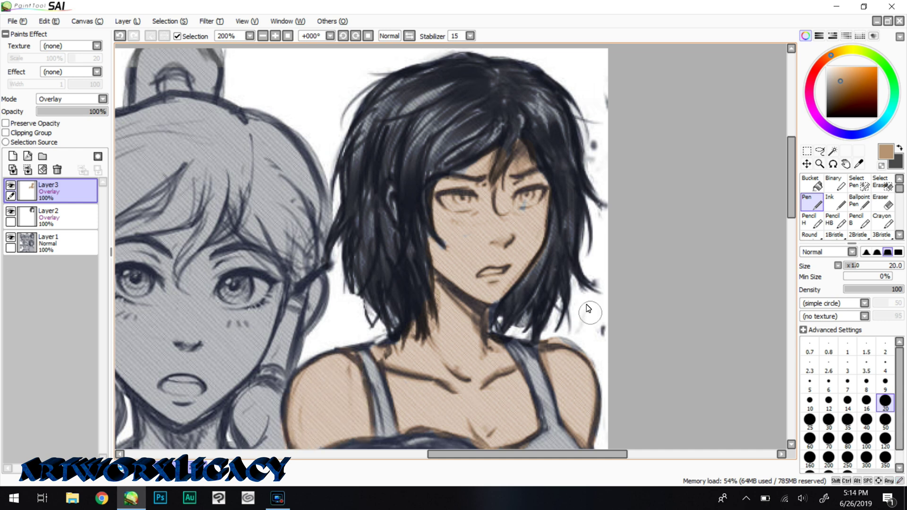
Step: Erase the tan from both eyes and the hair strand between them on Layer3 with the Eraser at size 9
key("e")
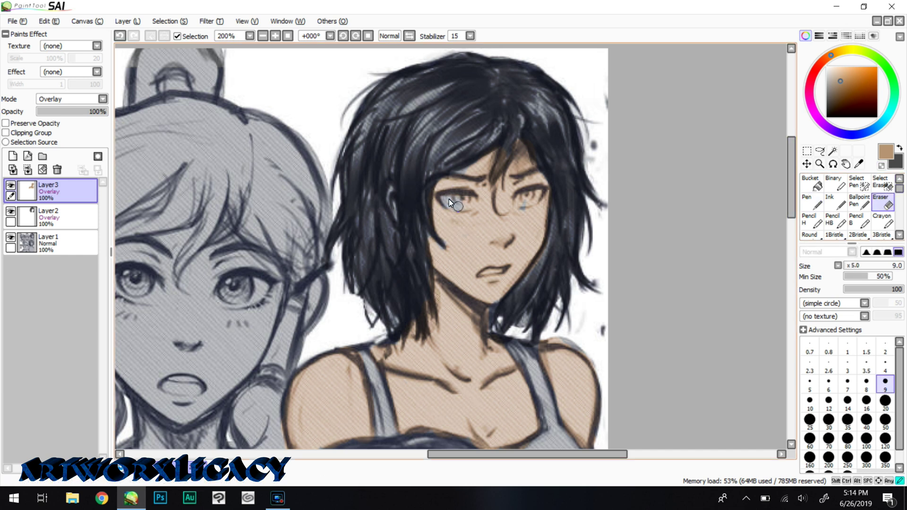
left_click_drag(519, 197, 527, 196)
key("n")
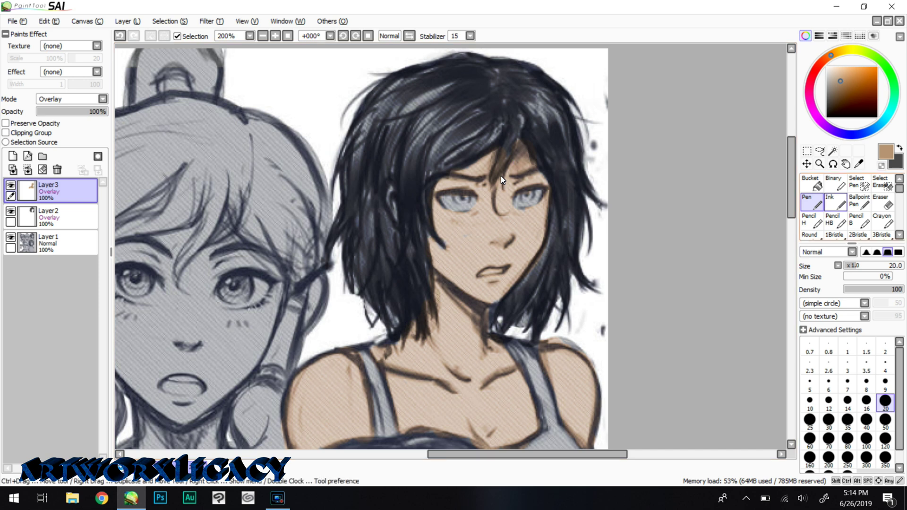
left_click(888, 205)
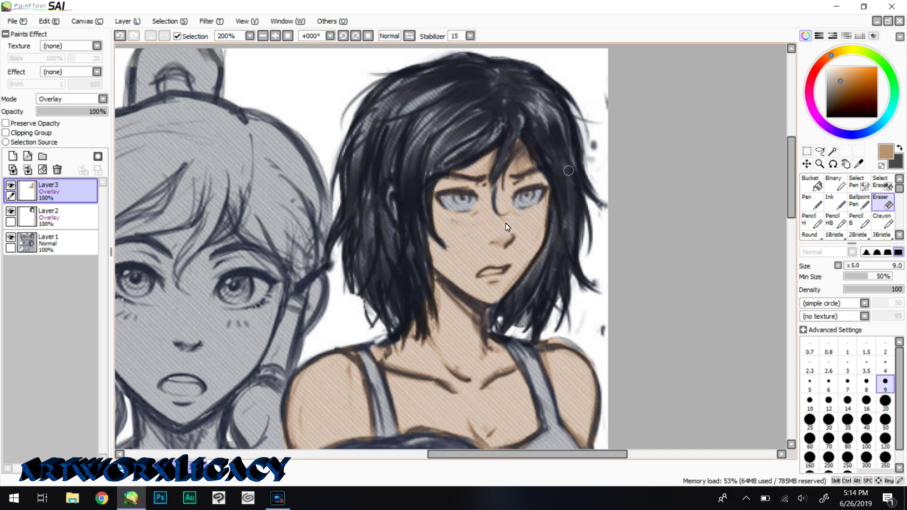
Step: Fill in the tan along the neck beneath the jaw with the Pen at size 20, then return to the Eraser
key("alt")
key("n")
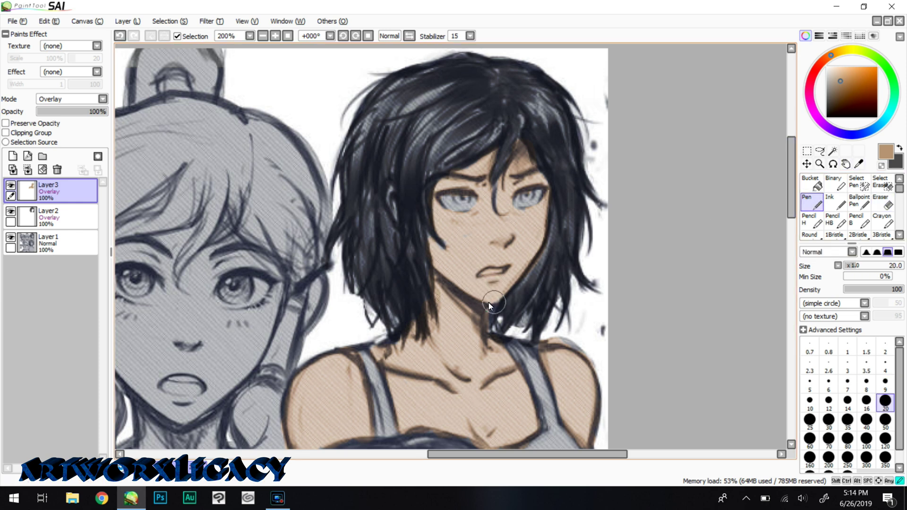
left_click_drag(488, 304, 487, 340)
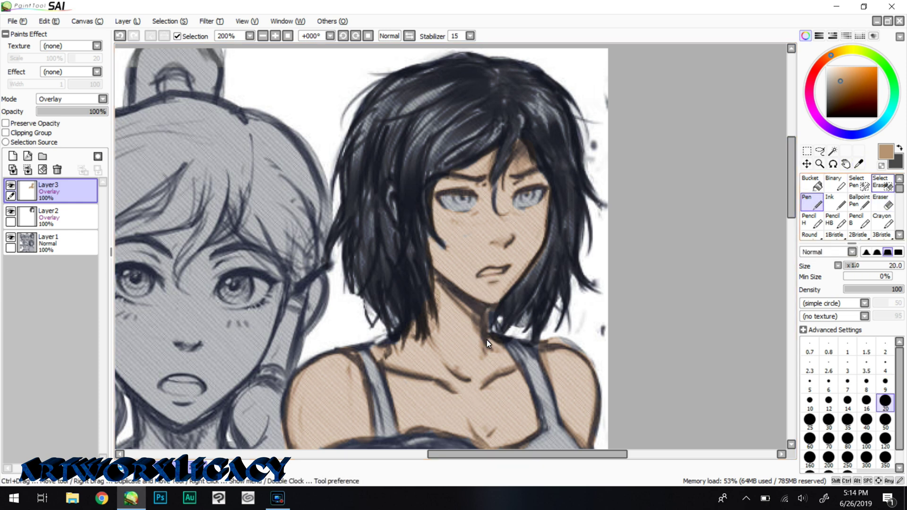
key("e")
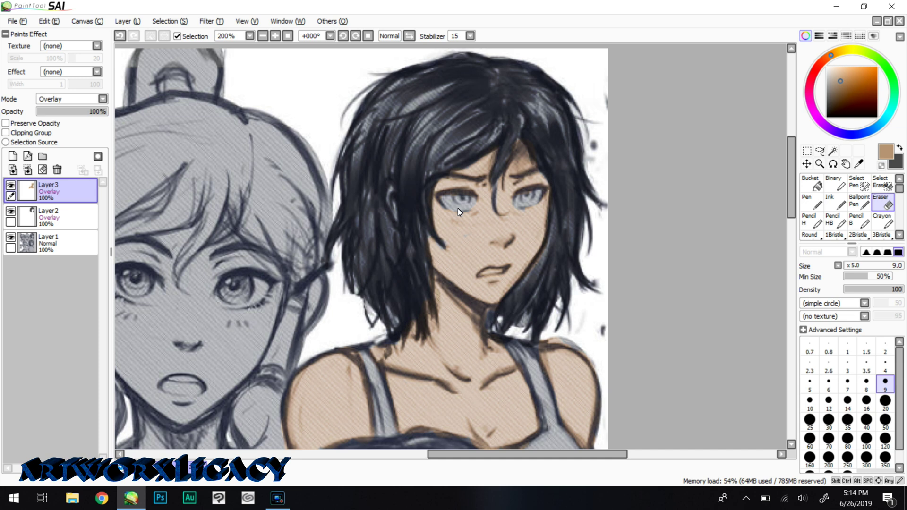
Step: Choose a bright blue for the Pen and add a new layer above Layer3 in Overlay mode for the eyes
left_click(877, 123)
left_click(872, 112)
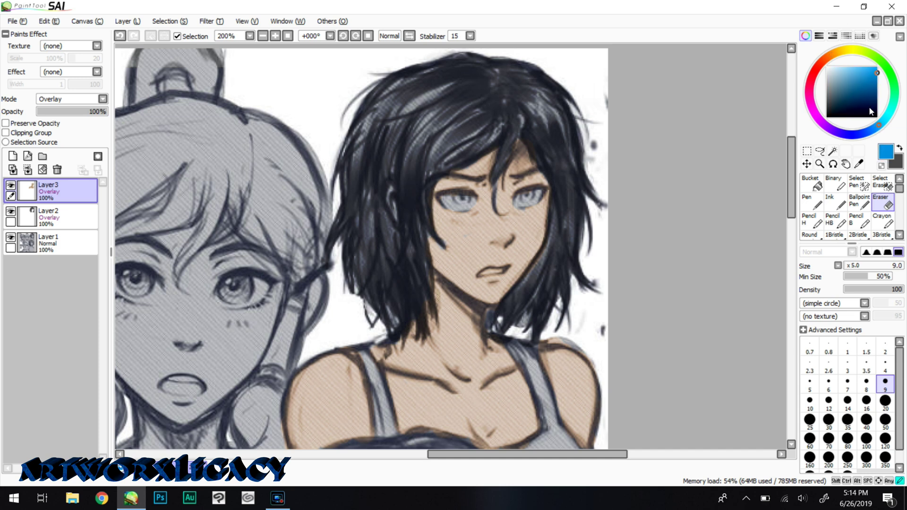
left_click(813, 203)
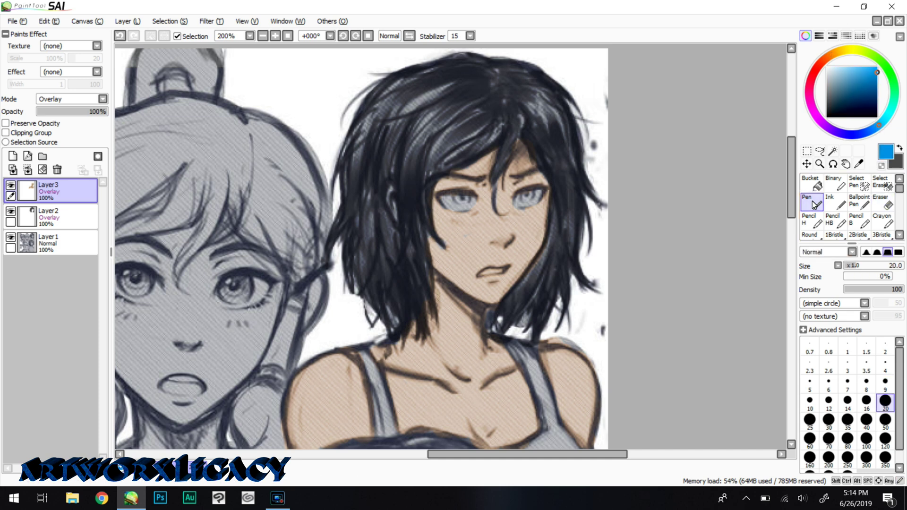
left_click(12, 156)
left_click(103, 98)
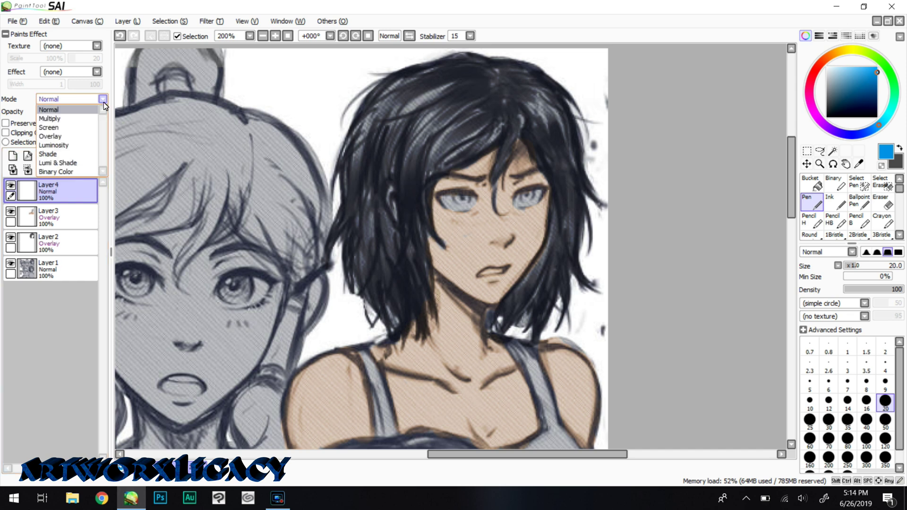
left_click(73, 136)
Step: Paint both of the woman's irises bright blue on Layer4 with the Pen at size 9
key("ctrl+plus")
key("ctrl+plus")
key("ctrl+plus")
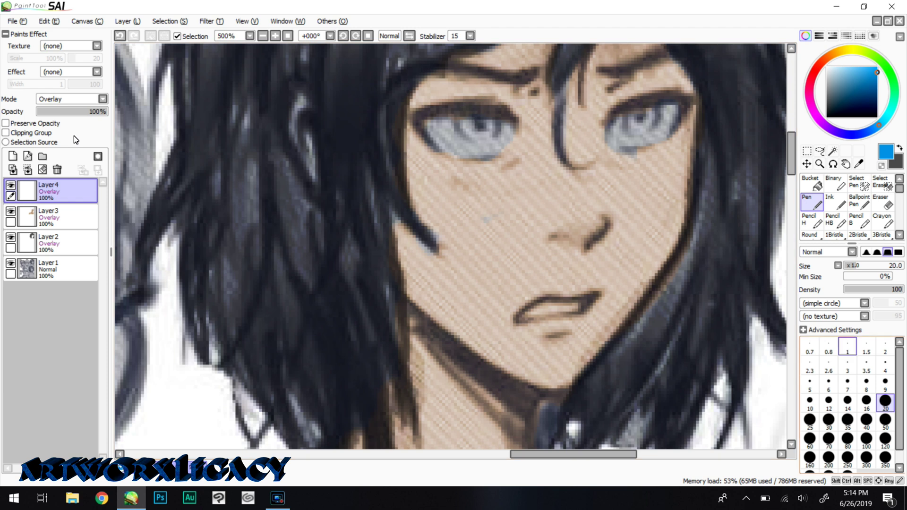
left_click(888, 385)
mouse_move(476, 124)
left_mouse_down()
mouse_move(466, 126)
mouse_move(497, 125)
mouse_move(483, 127)
left_mouse_up()
mouse_move(619, 116)
left_mouse_down()
mouse_move(647, 115)
mouse_move(639, 118)
left_mouse_up()
Step: Erase the tan from inside the woman's mouth on Layer3 with the Eraser at size 9
key("e")
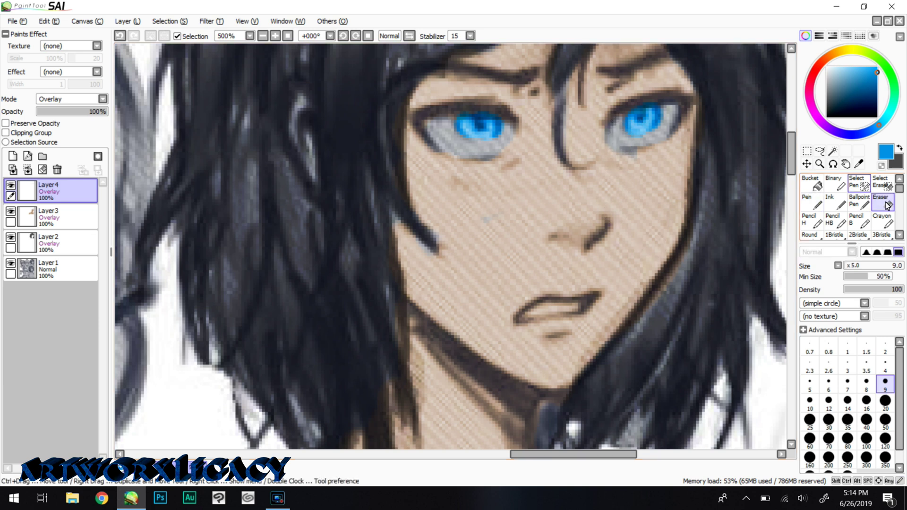
left_click(49, 222)
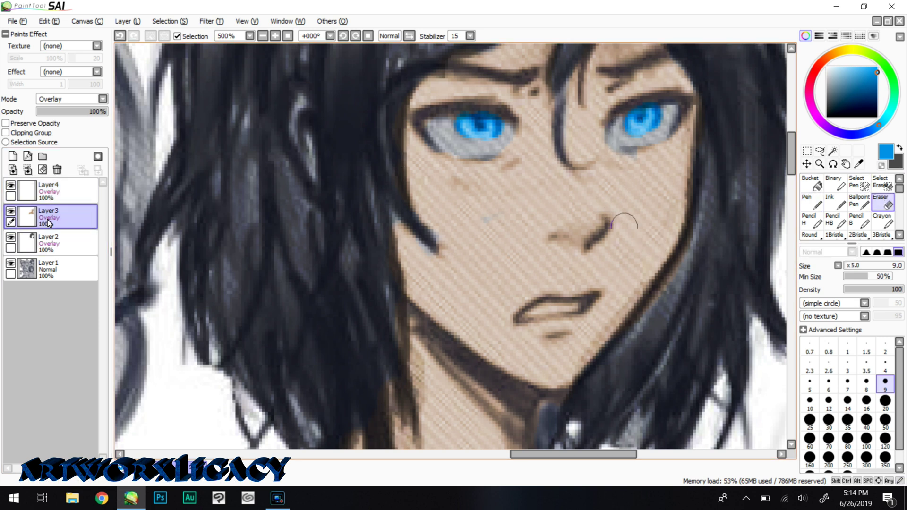
mouse_move(538, 310)
left_mouse_down()
mouse_move(584, 300)
mouse_move(543, 312)
left_mouse_up()
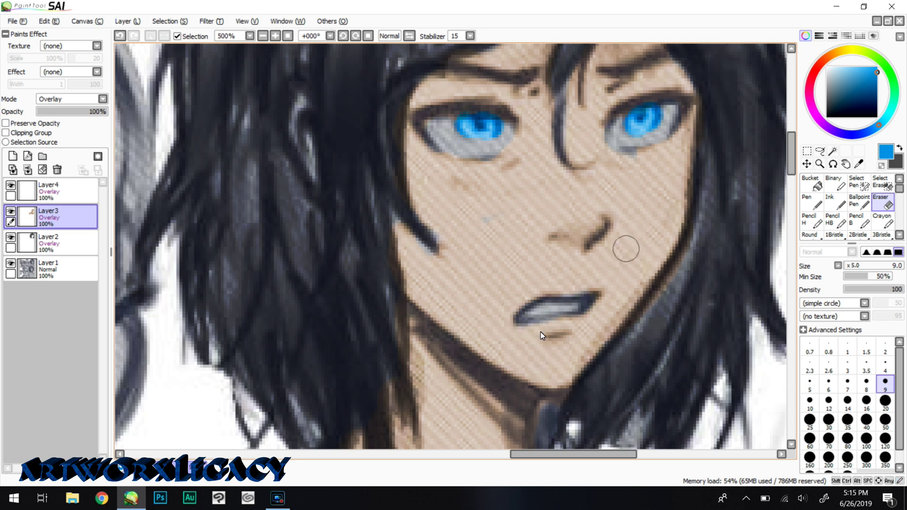
scroll(625, 250, "down", 3)
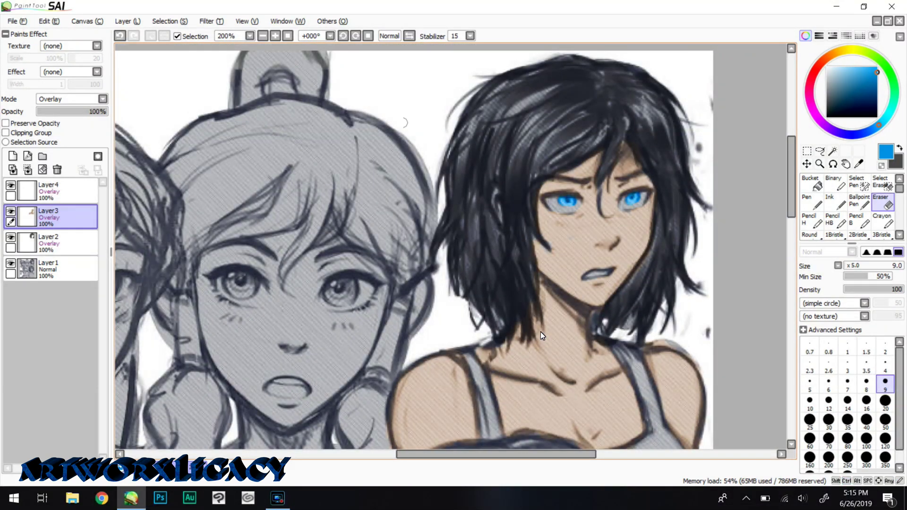
Step: Choose a bright green for the Pen and add a new layer above Layer4 in Overlay mode for the tank top
key("space")
left_click_drag(540, 332, 599, 217)
left_click_drag(891, 118, 890, 72)
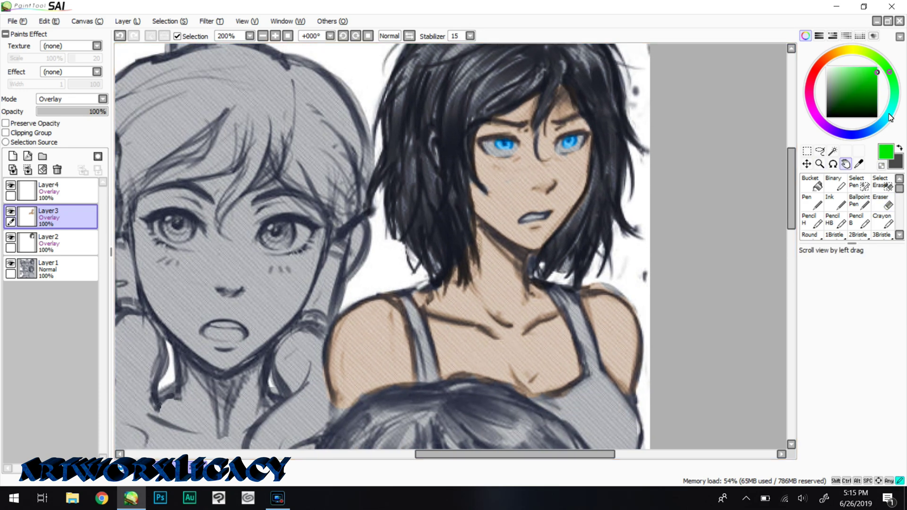
left_click(883, 62)
left_click(812, 204)
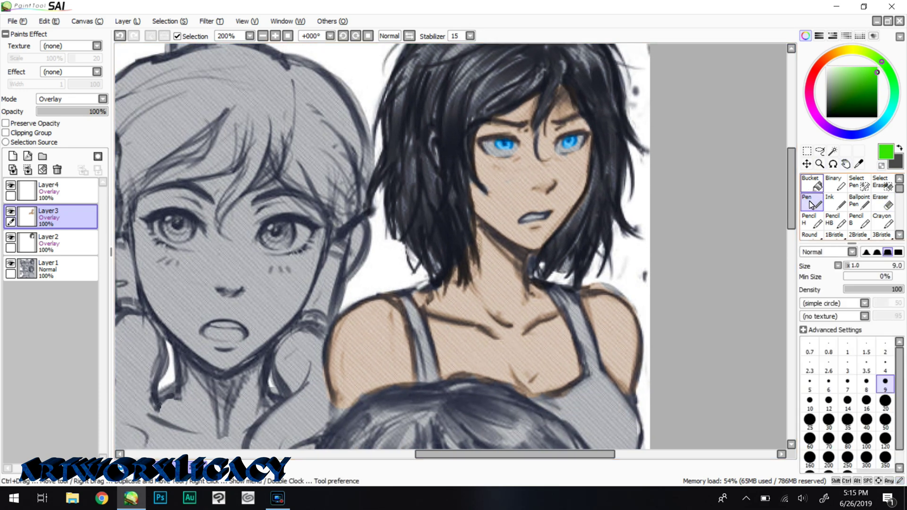
left_click(13, 156)
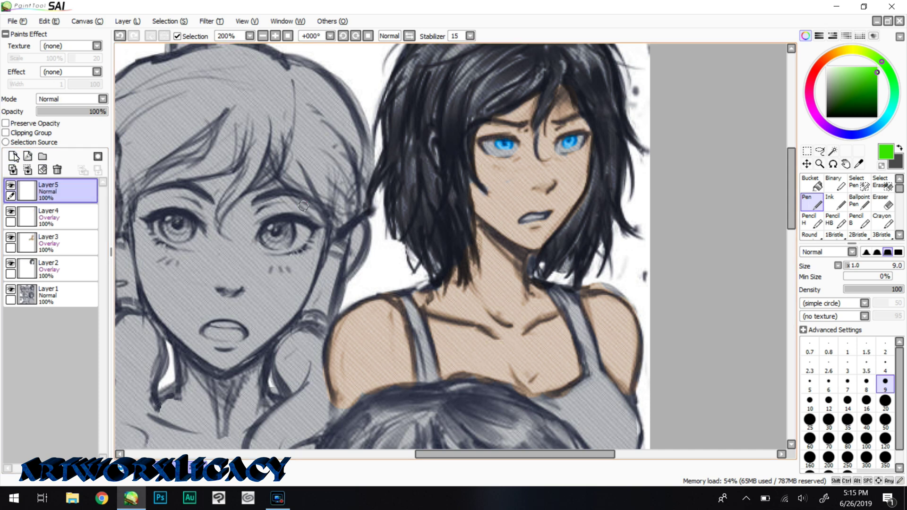
left_click(100, 98)
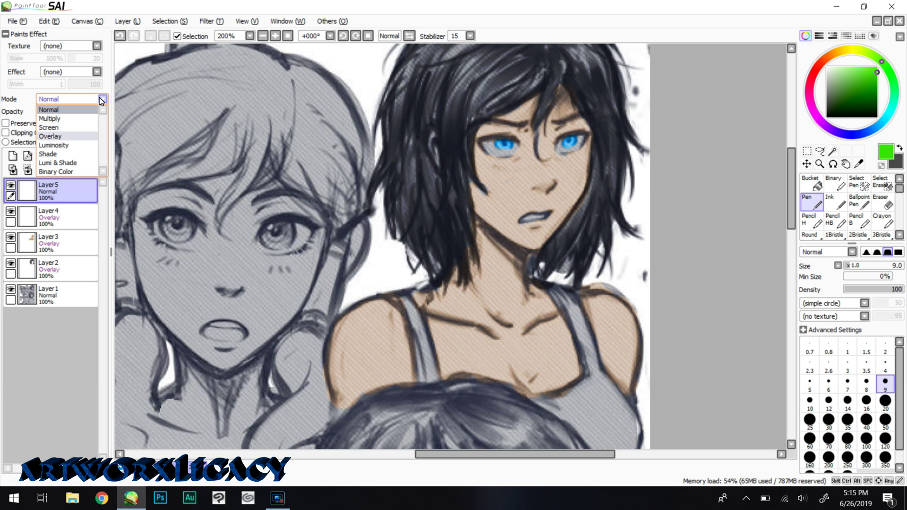
left_click(92, 136)
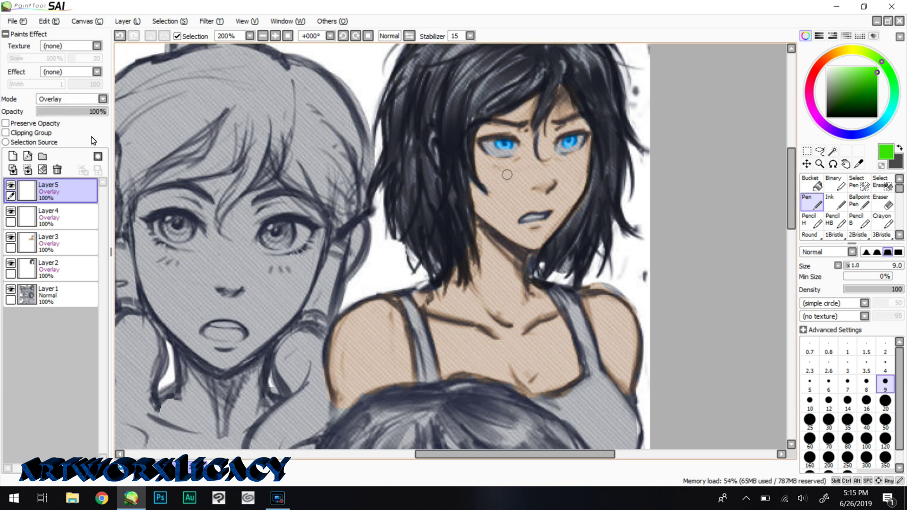
Step: Paint the tank top's straps and body bright green on Layer5 with the Pen at size 9
mouse_move(415, 323)
left_mouse_down()
mouse_move(405, 302)
mouse_move(415, 349)
mouse_move(424, 351)
mouse_move(426, 338)
mouse_move(430, 357)
mouse_move(432, 378)
left_mouse_up()
left_click_drag(553, 292, 564, 305)
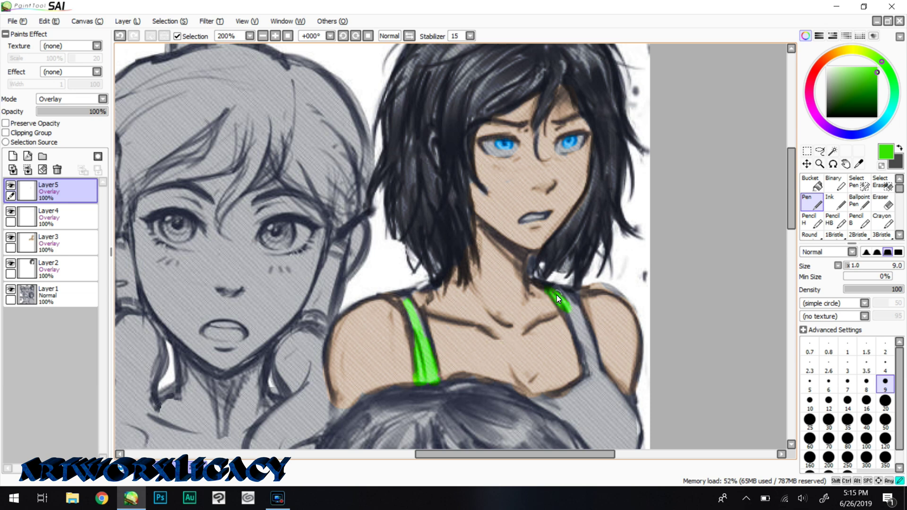
mouse_move(572, 309)
left_mouse_down()
mouse_move(598, 369)
mouse_move(585, 325)
mouse_move(584, 383)
mouse_move(591, 375)
mouse_move(532, 401)
mouse_move(576, 420)
mouse_move(559, 411)
mouse_move(563, 399)
mouse_move(556, 408)
mouse_move(591, 391)
left_mouse_up()
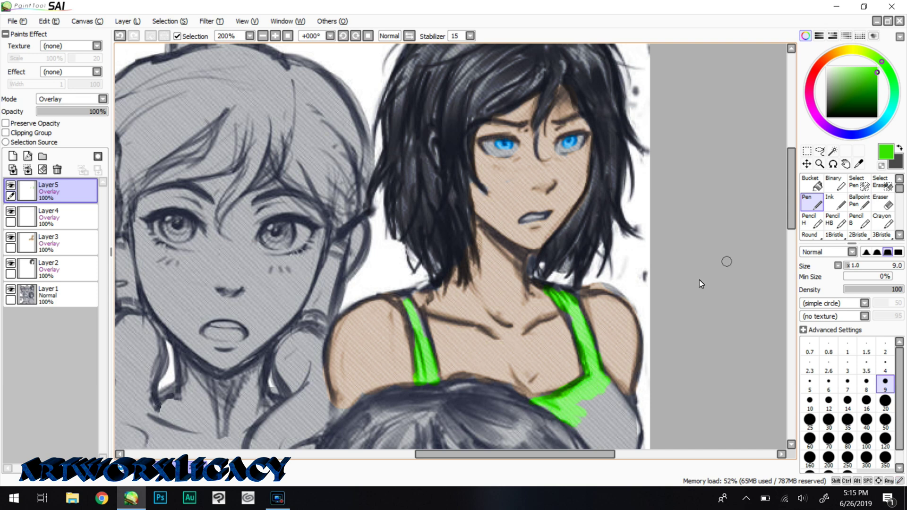
left_click_drag(791, 172, 792, 204)
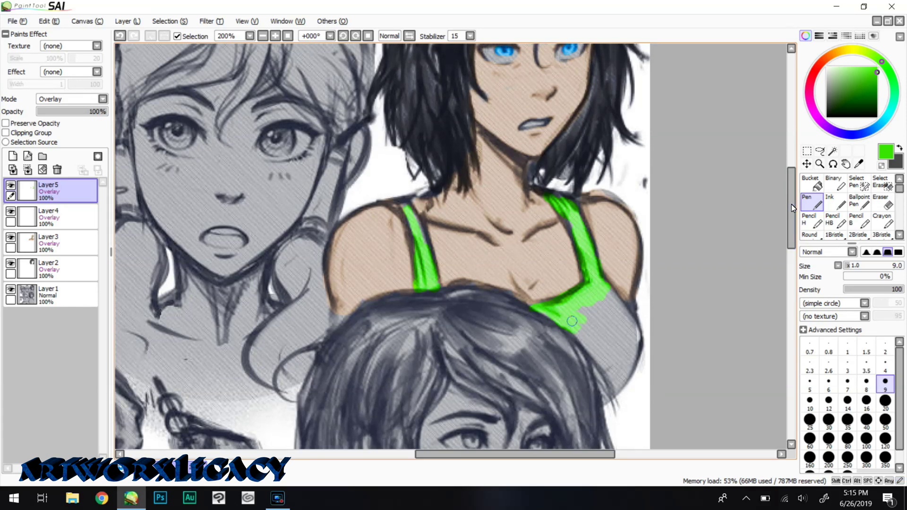
mouse_move(596, 350)
left_mouse_down()
mouse_move(617, 384)
mouse_move(634, 329)
mouse_move(613, 298)
mouse_move(601, 292)
mouse_move(576, 328)
mouse_move(589, 316)
mouse_move(590, 336)
mouse_move(616, 305)
left_mouse_up()
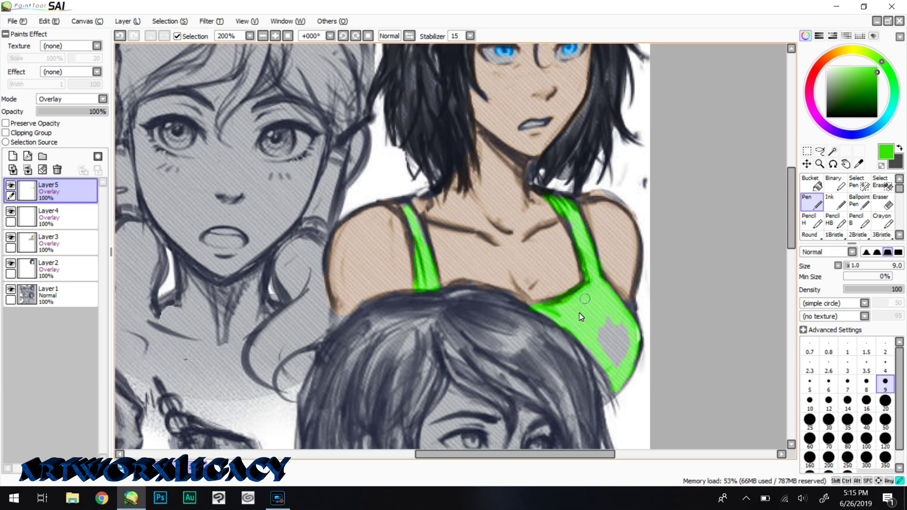
mouse_move(604, 344)
left_mouse_down()
mouse_move(615, 352)
mouse_move(628, 331)
mouse_move(630, 346)
left_mouse_up()
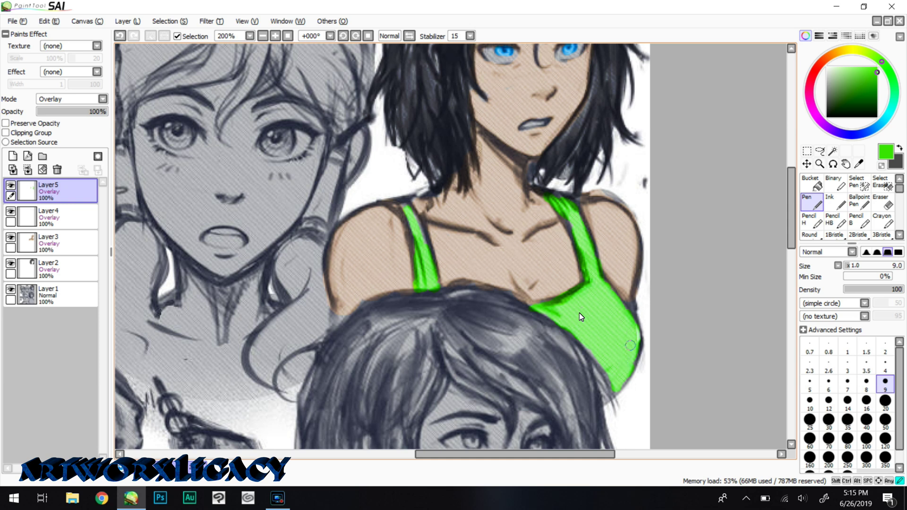
Step: Switch to the Eraser at size 9 and make the hair colour layer, Layer2, active for work around the woman's head
left_click(845, 164)
left_click_drag(602, 187, 580, 353)
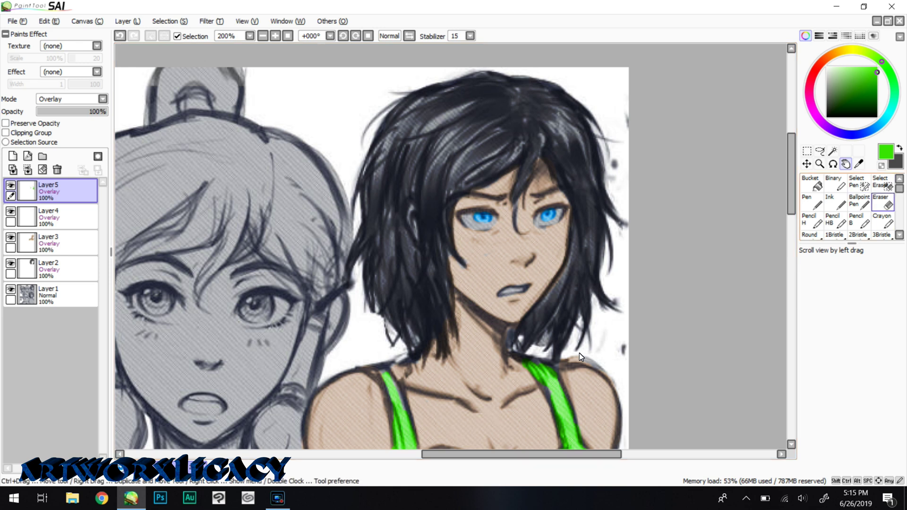
left_click(888, 205)
left_click(46, 271)
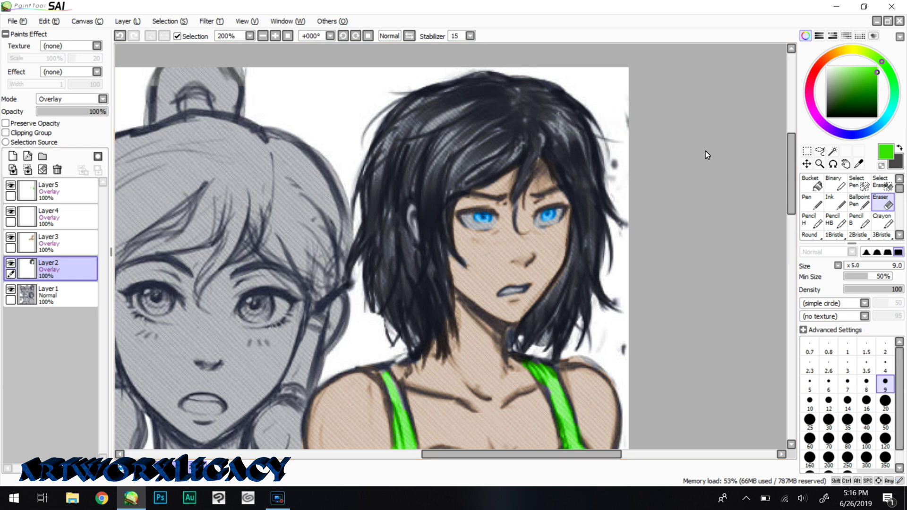
Step: Sample the brown shadow tone from the woman's neck and paint her ear with it on Layer3 using the Pen at size 9
left_click(860, 164)
left_click(484, 258)
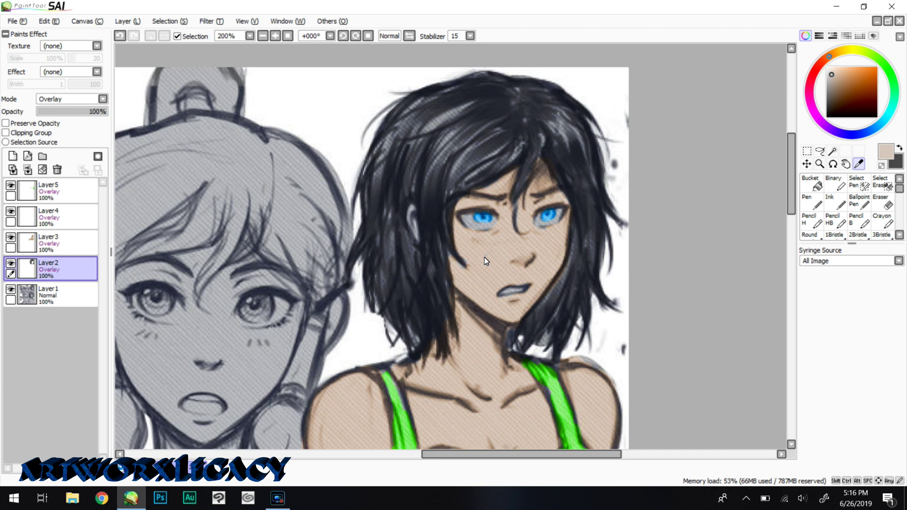
left_click(493, 334)
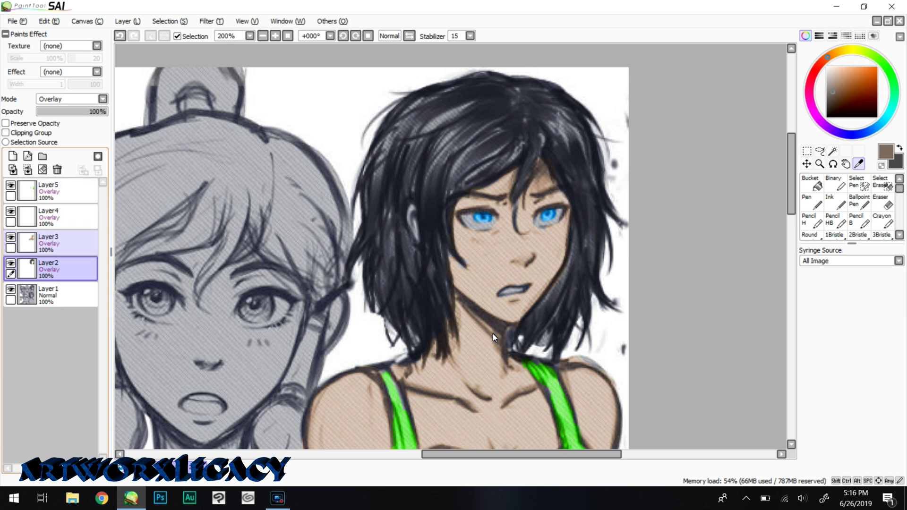
left_click(67, 240)
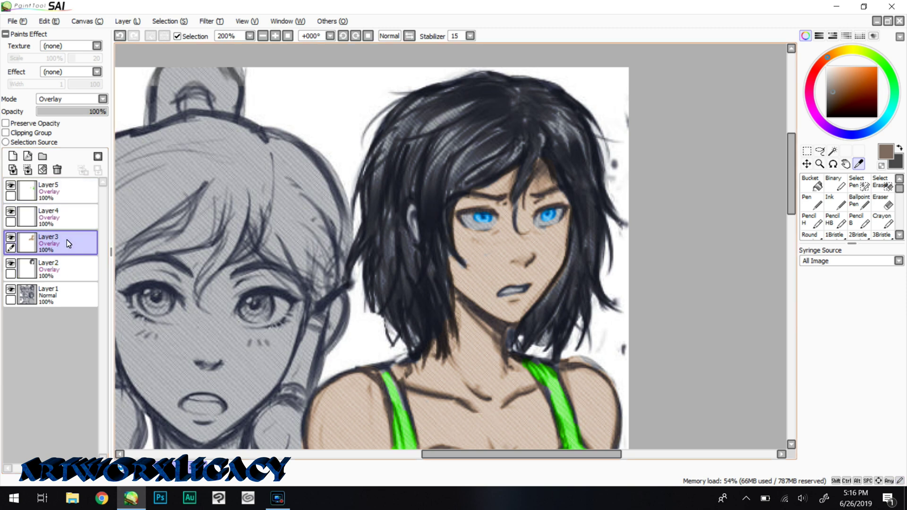
left_click(810, 206)
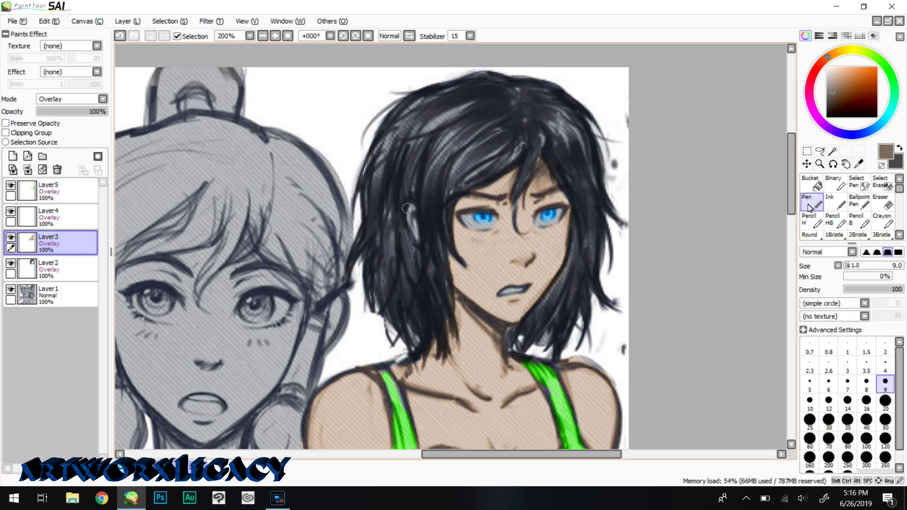
left_click_drag(411, 208, 414, 233)
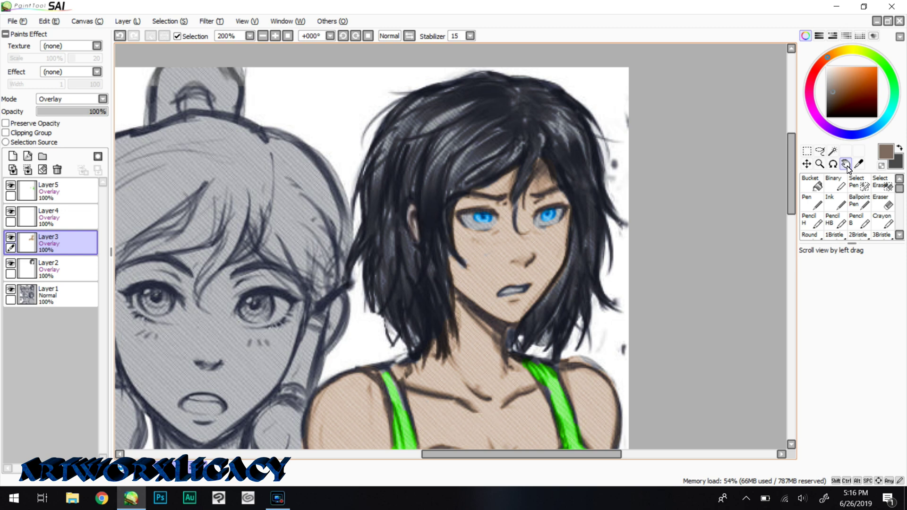
left_click_drag(605, 293, 611, 201)
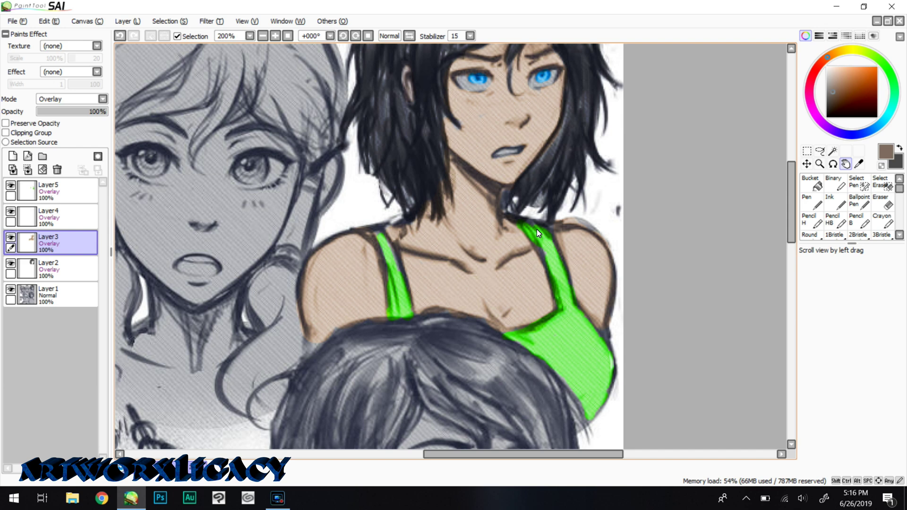
scroll(588, 316, "up", 4)
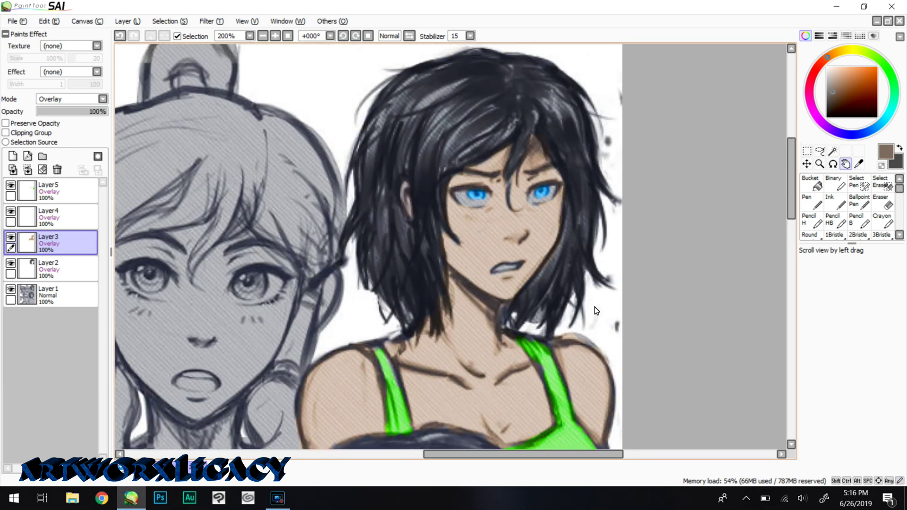